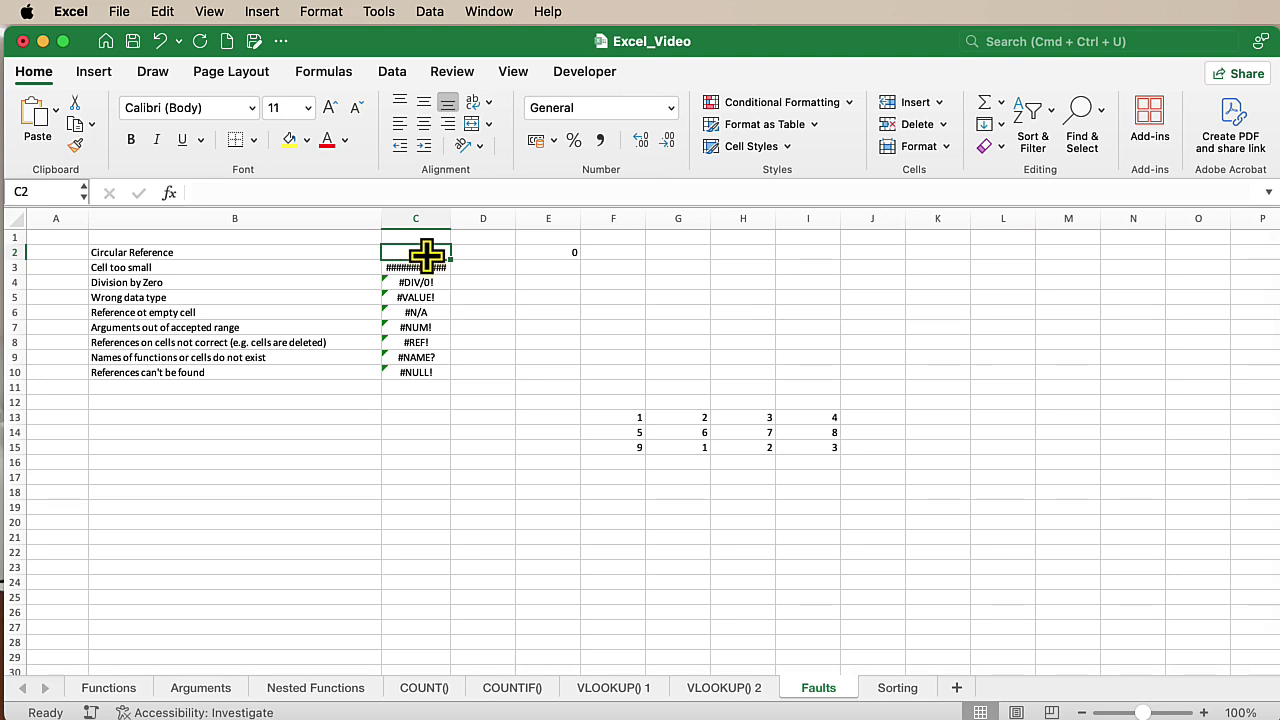
# Check the formula in E2, enter =E2 in C2 to create a circular reference, and acknowledge the warning.
pyautogui.click(547, 254)
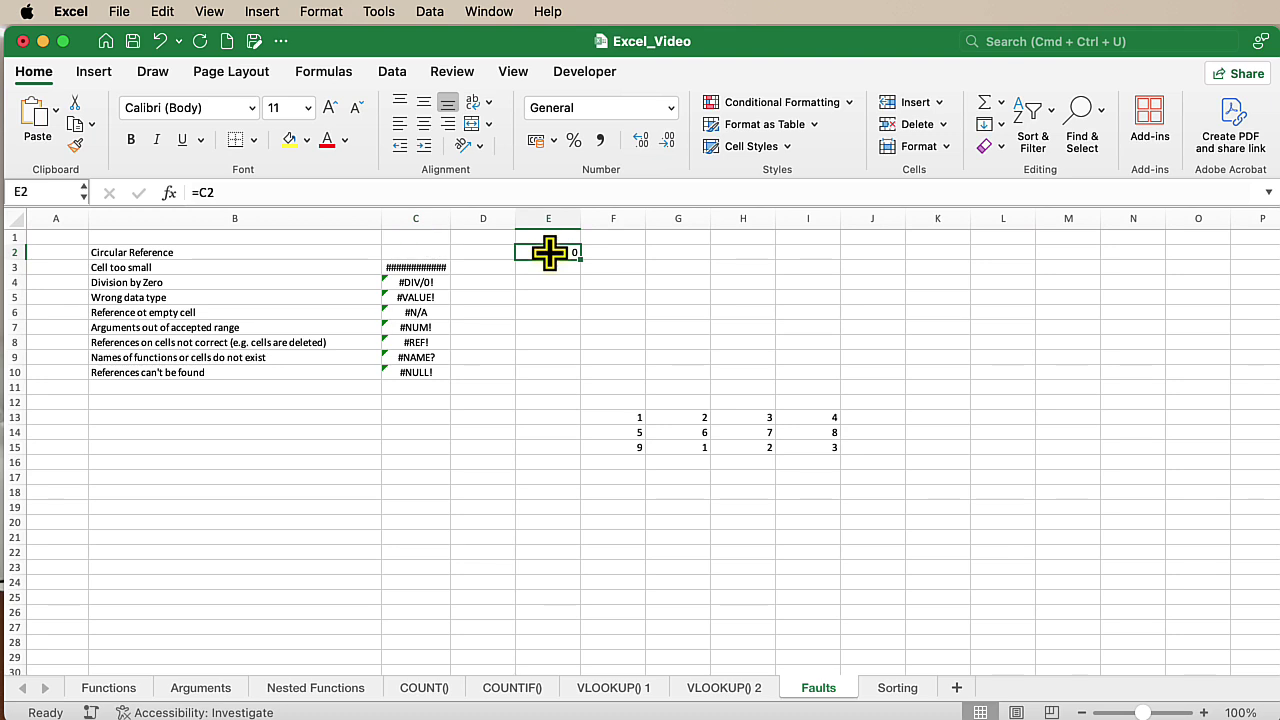
pyautogui.click(432, 256)
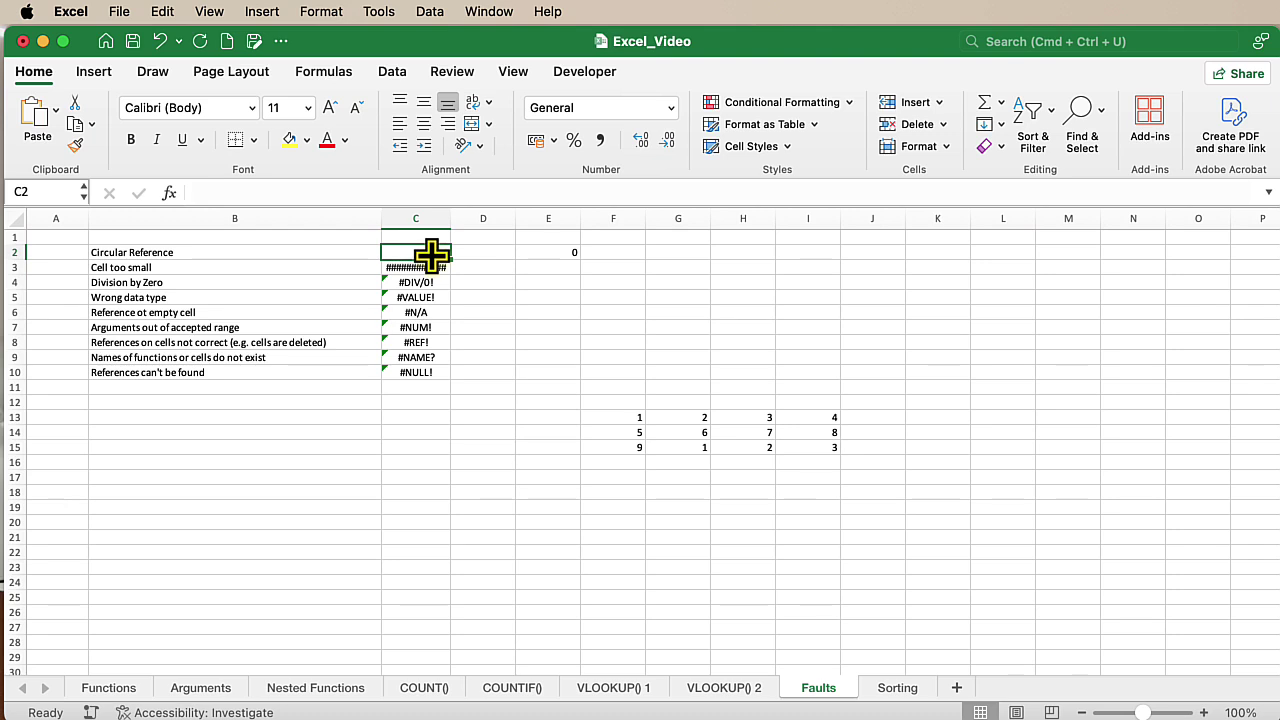
pyautogui.write('=E')
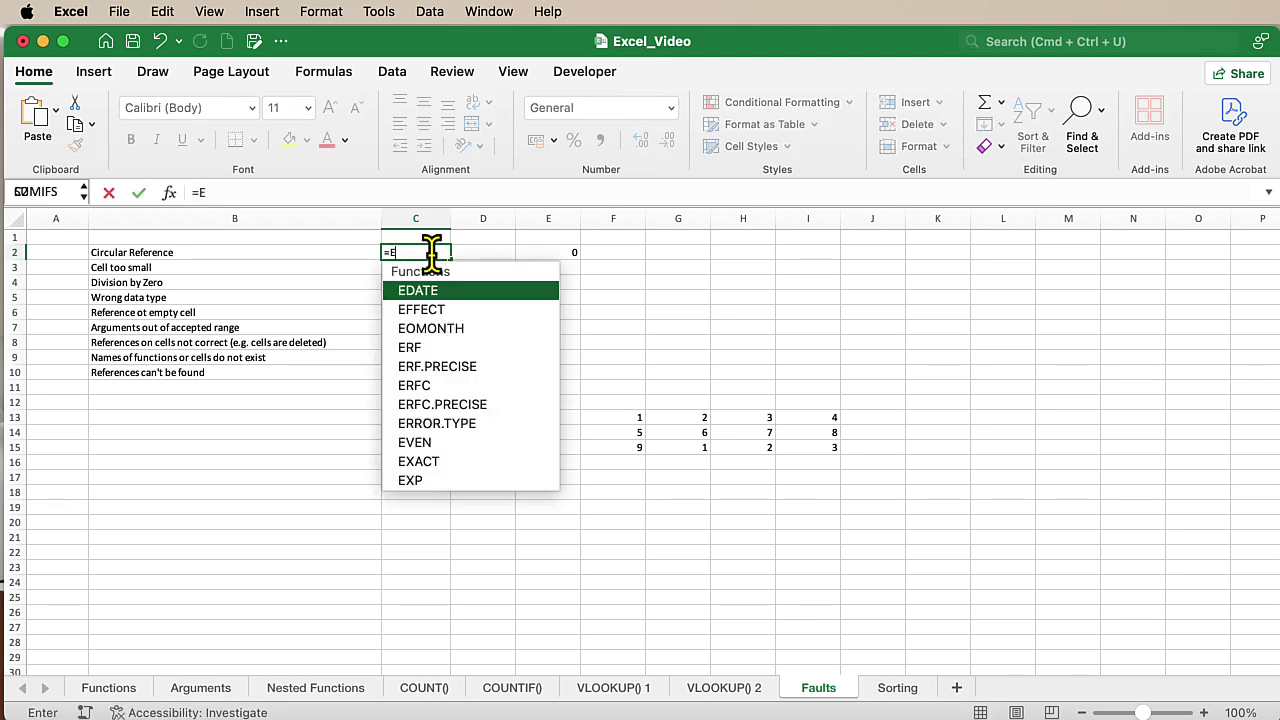
pyautogui.write('2')
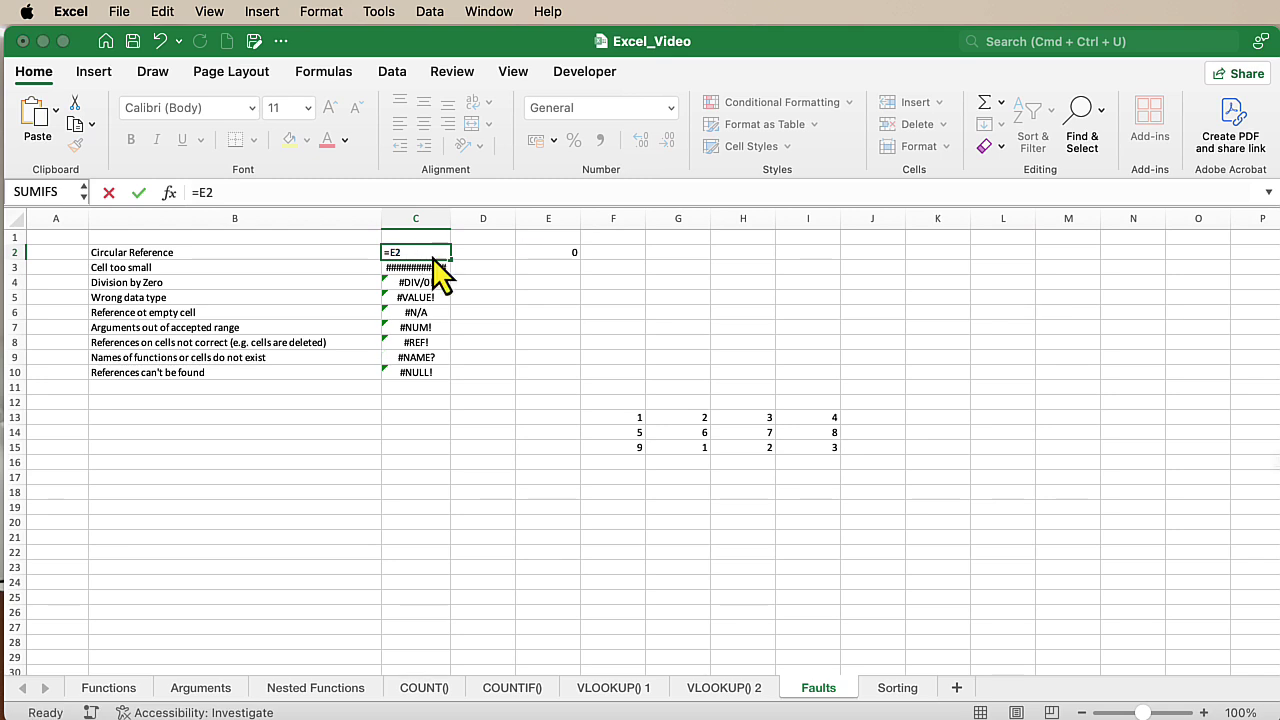
pyautogui.press('Return')
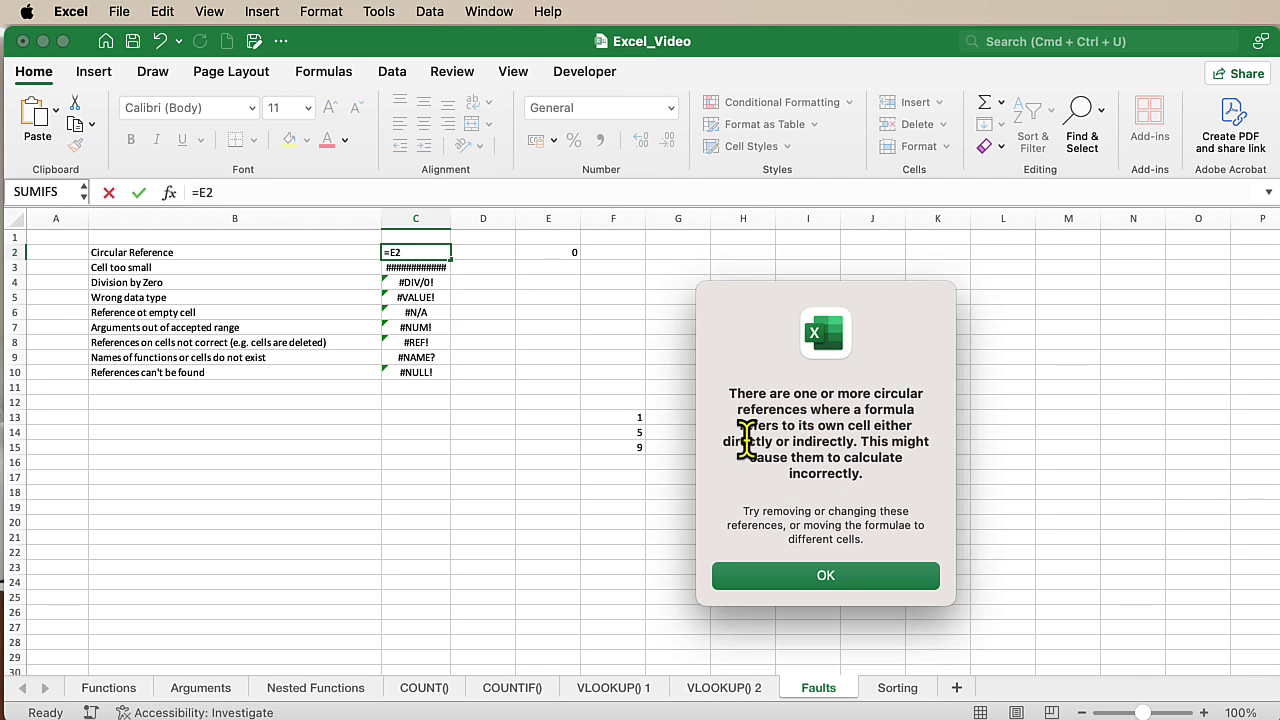
pyautogui.click(793, 578)
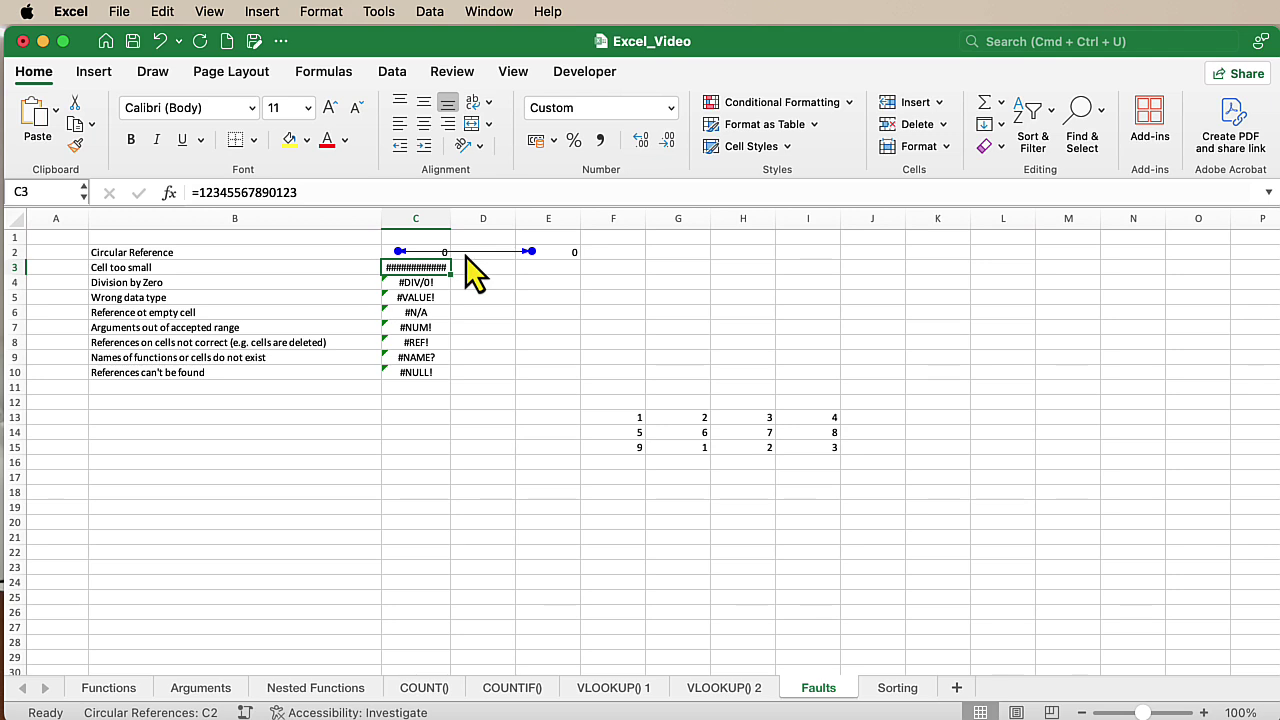
# Widen column C until the full number in C3 fits, and narrow it until the number is cut off again.
pyautogui.click(482, 311)
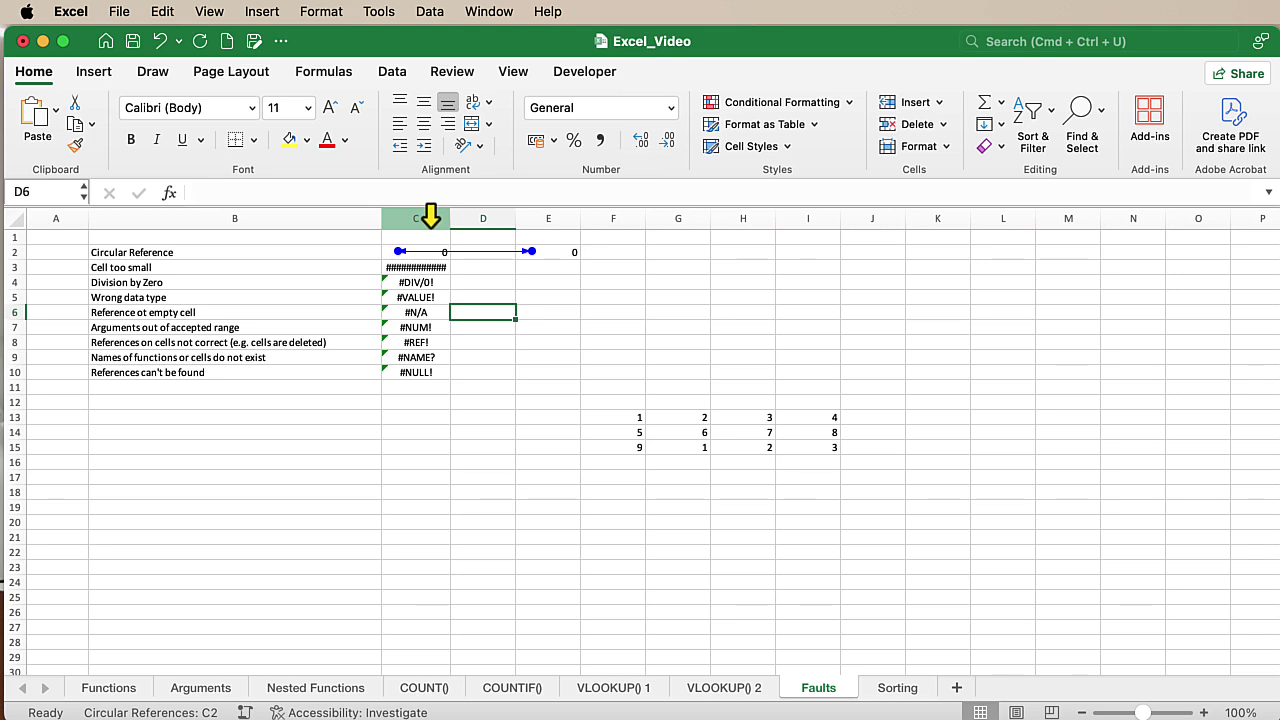
pyautogui.moveTo(450, 216); pyautogui.dragTo(504, 215)
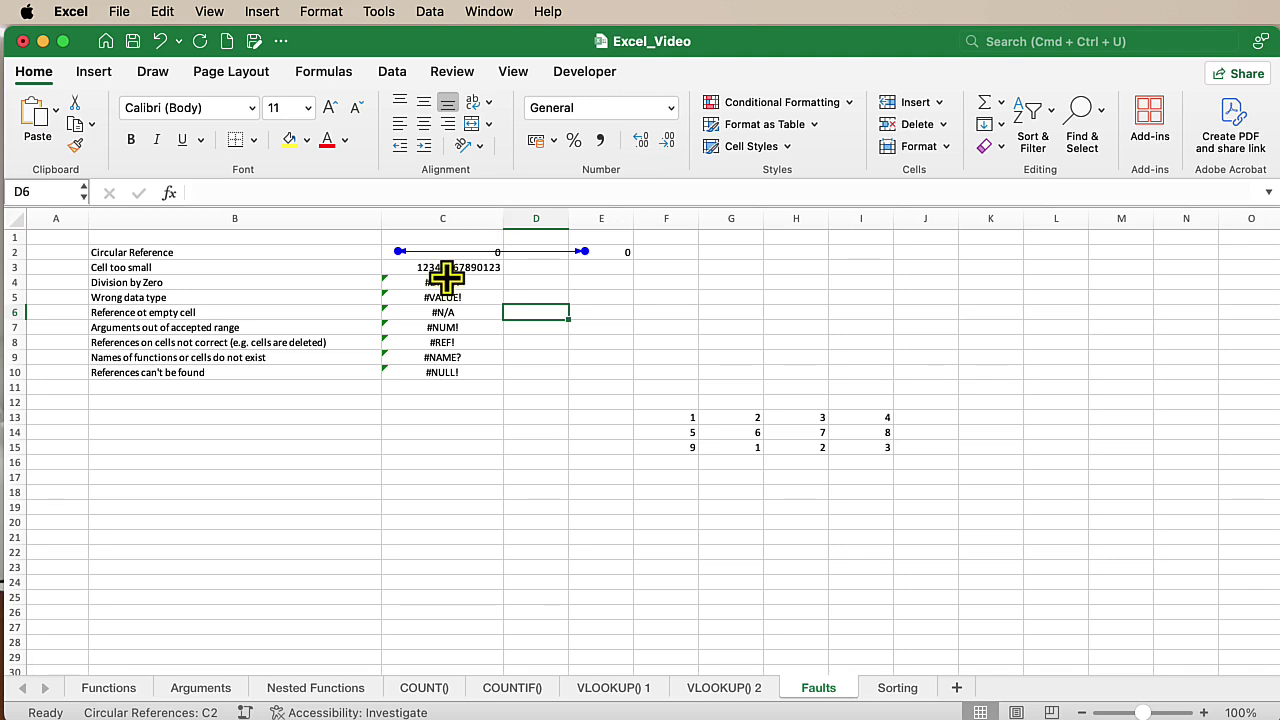
pyautogui.moveTo(503, 220); pyautogui.dragTo(463, 216)
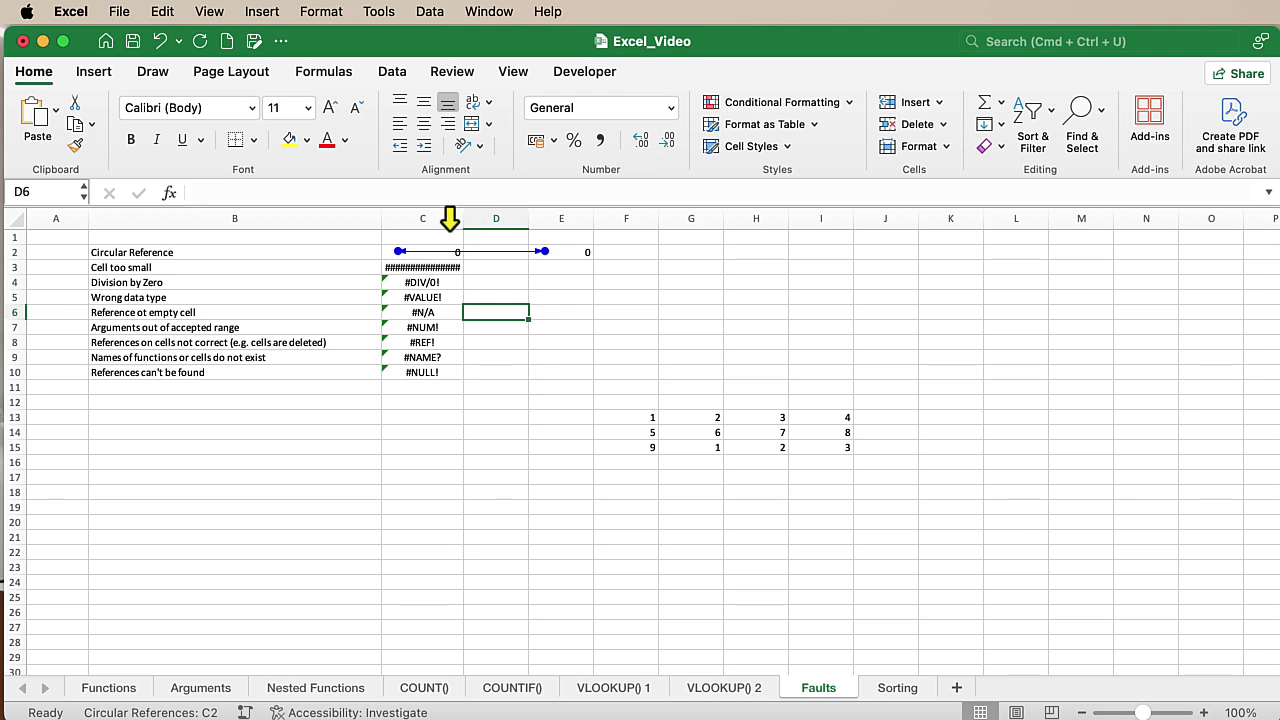
# Examine the formulas behind the errors in C4, C5 and C6, including the table range of the VLOOKUP.
pyautogui.click(421, 284)
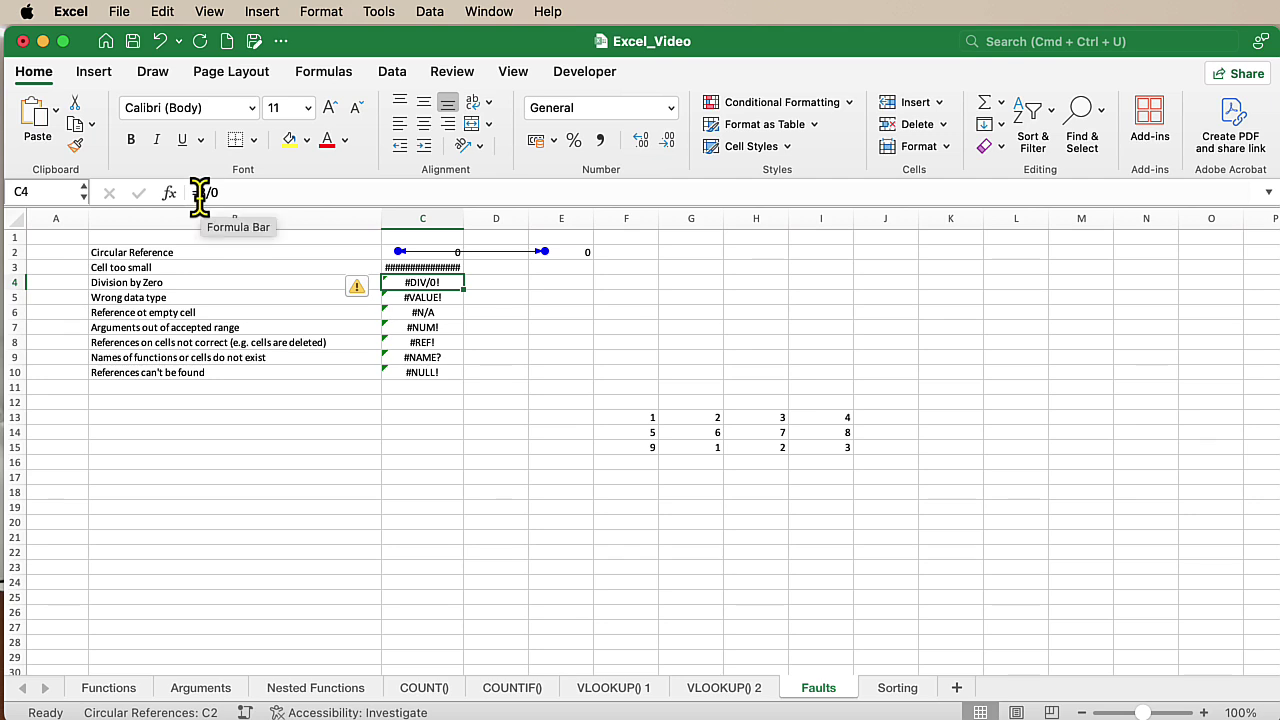
pyautogui.click(420, 298)
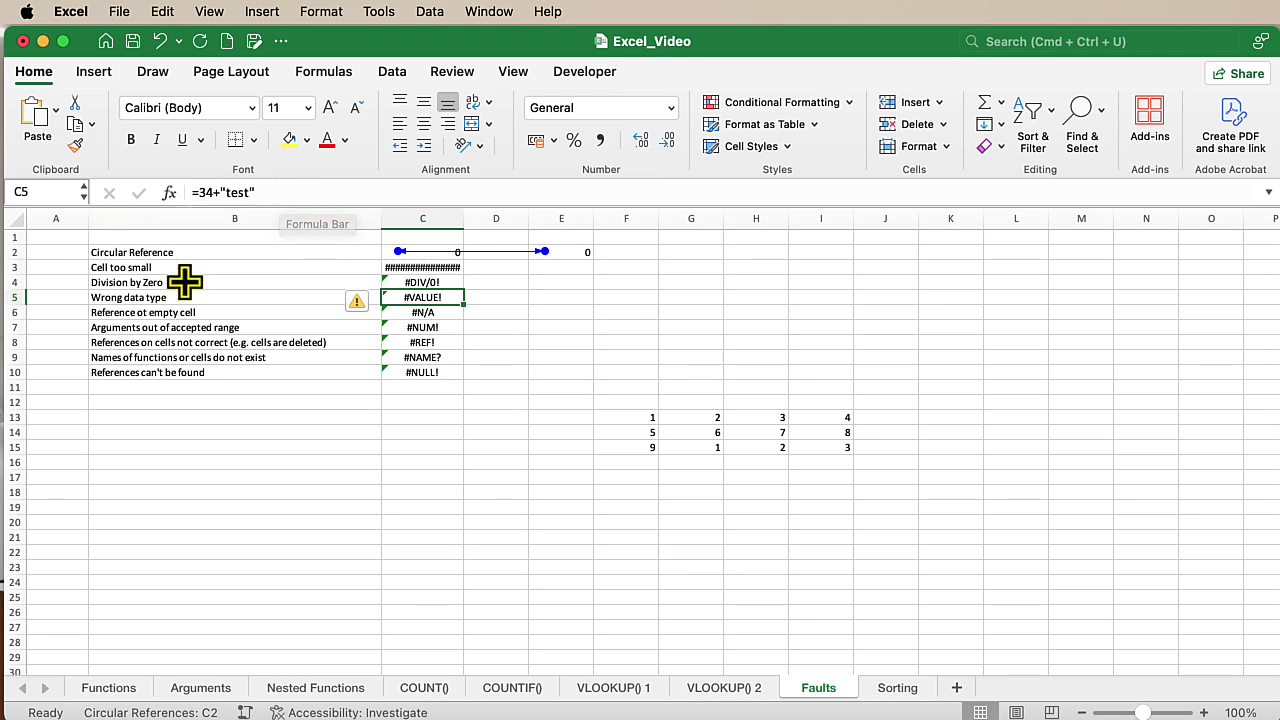
pyautogui.click(178, 314)
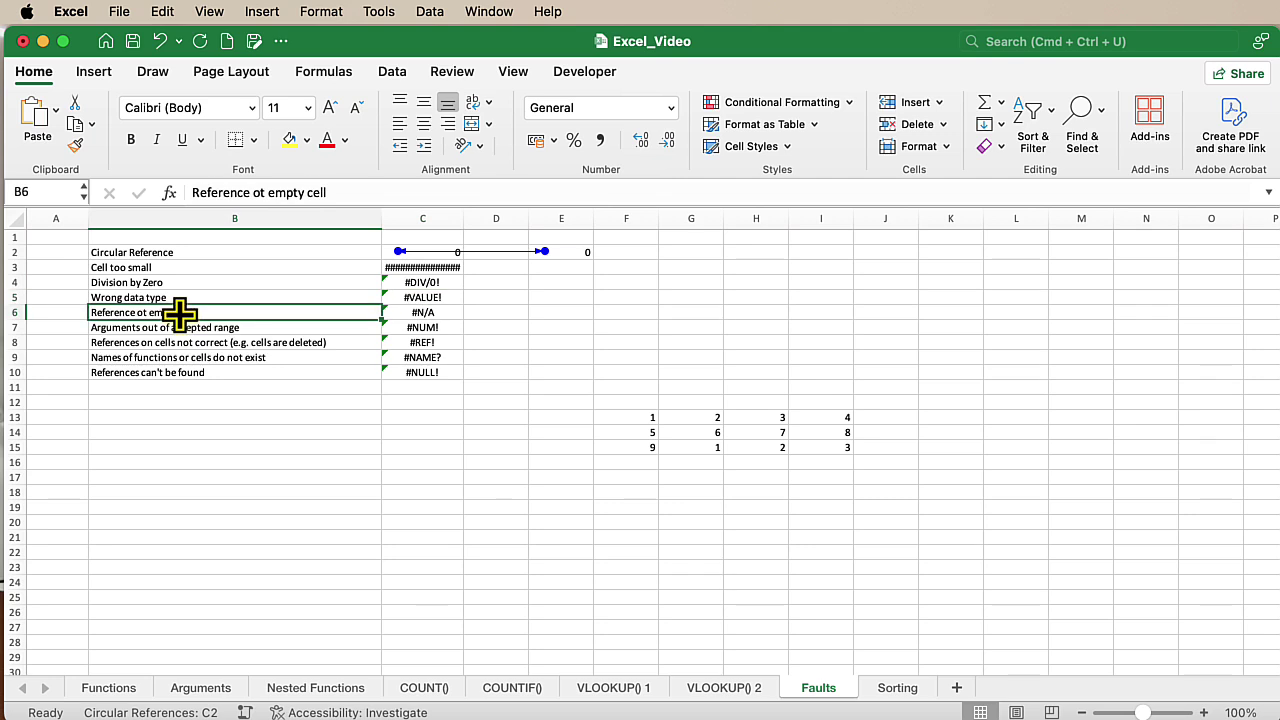
pyautogui.click(402, 313)
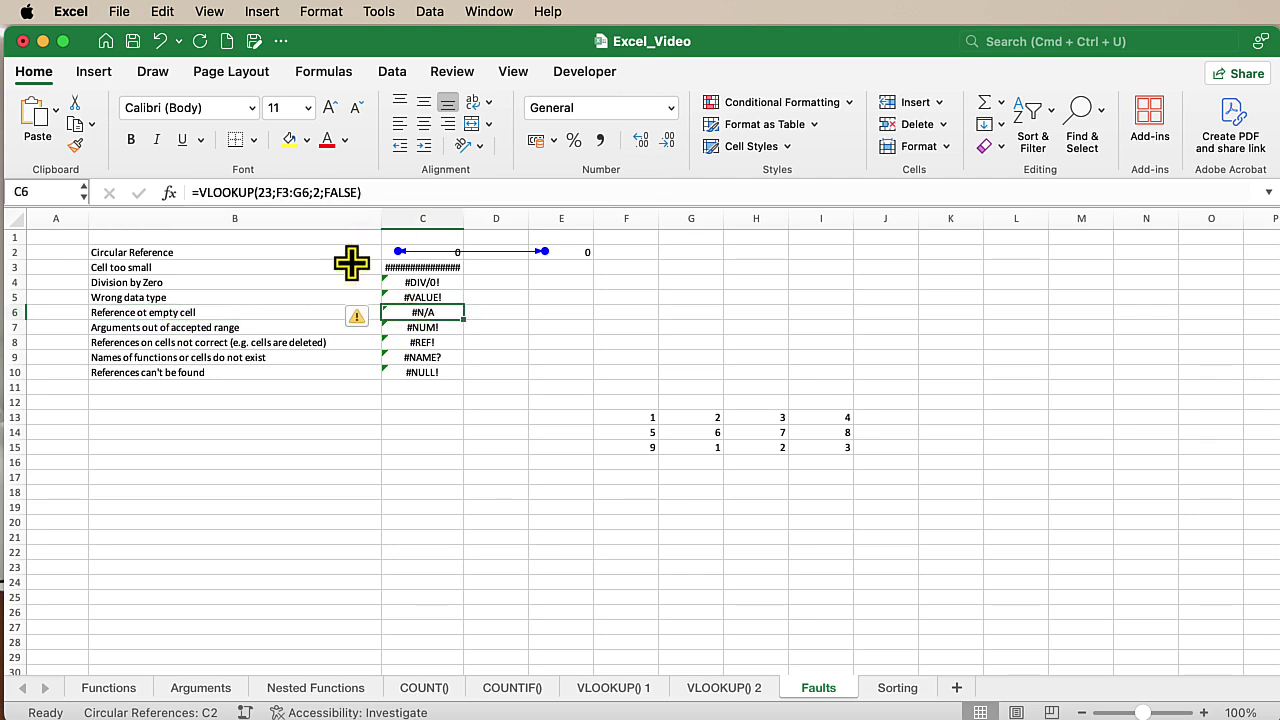
pyautogui.moveTo(272, 191); pyautogui.dragTo(309, 190)
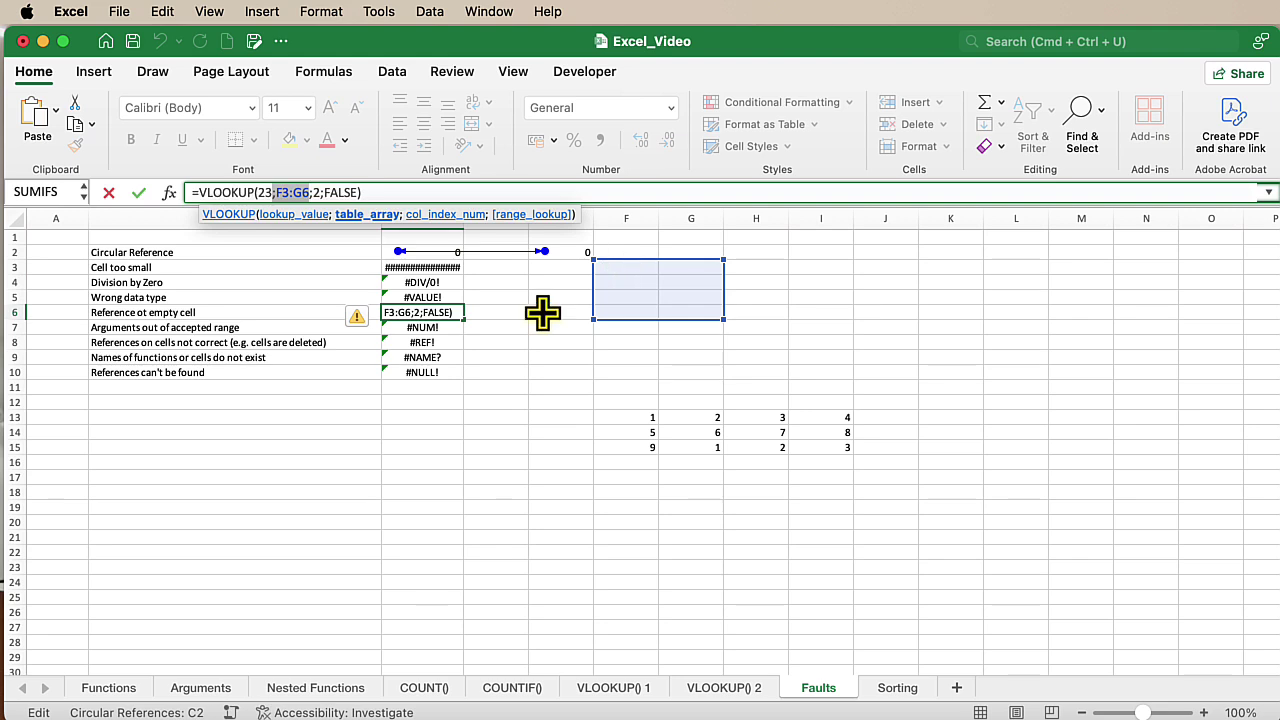
pyautogui.click(452, 422)
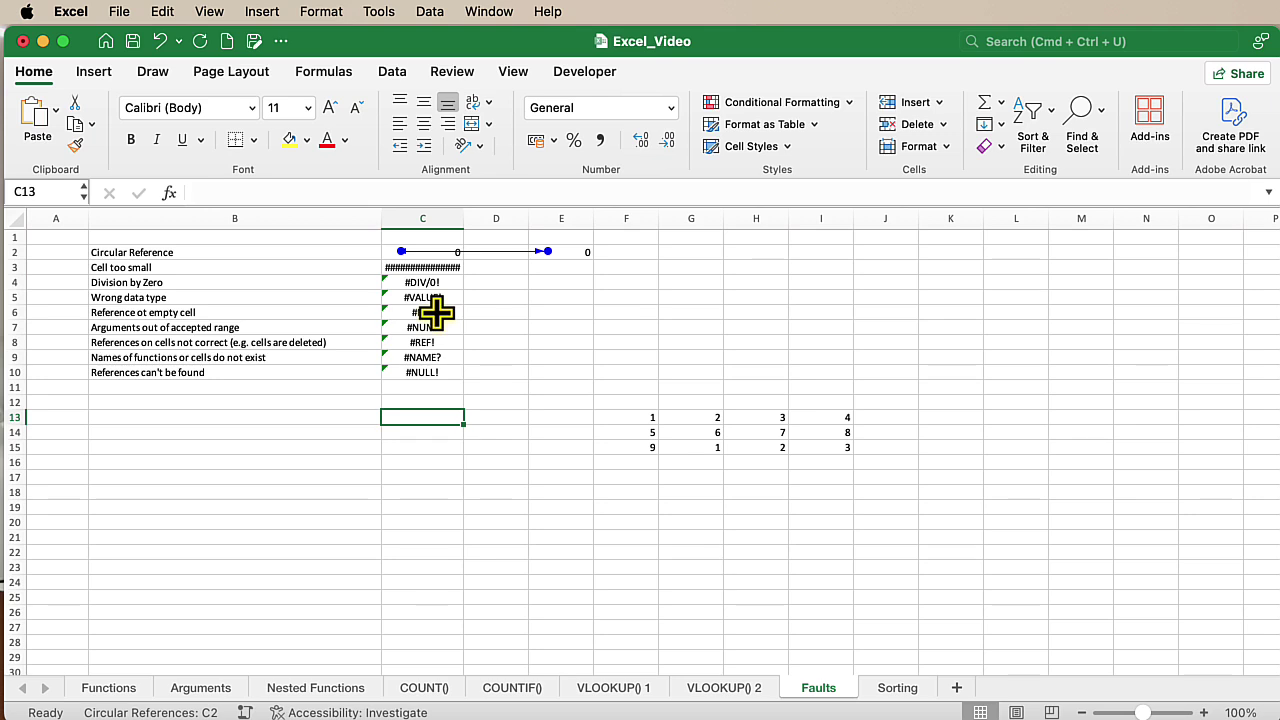
# Change the ACOS argument in C7 to 0.
pyautogui.click(247, 328)
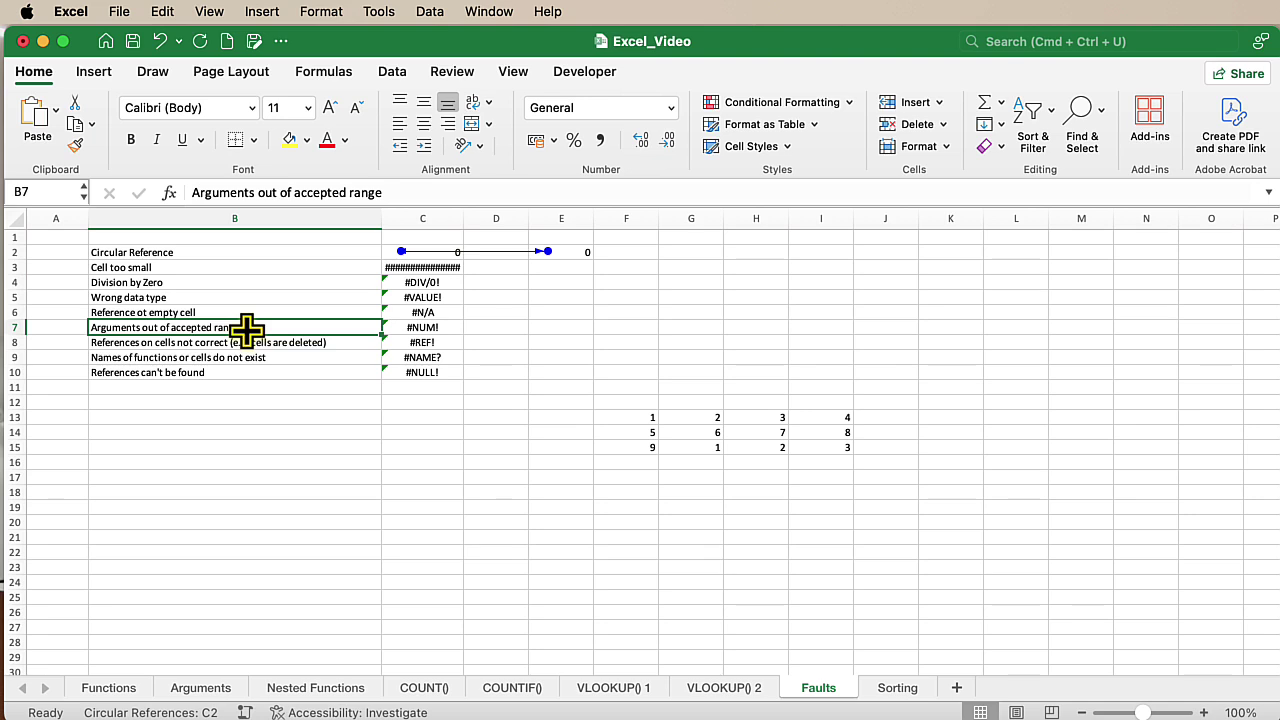
pyautogui.click(421, 330)
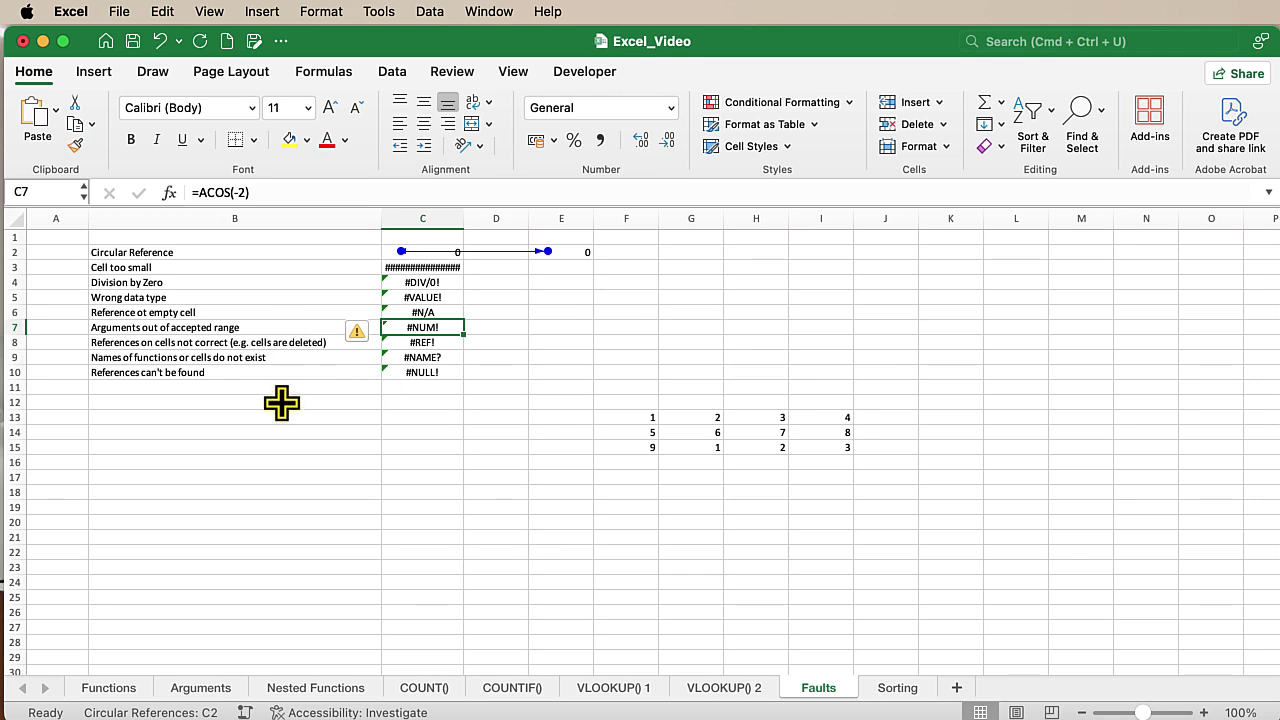
pyautogui.press('Down')
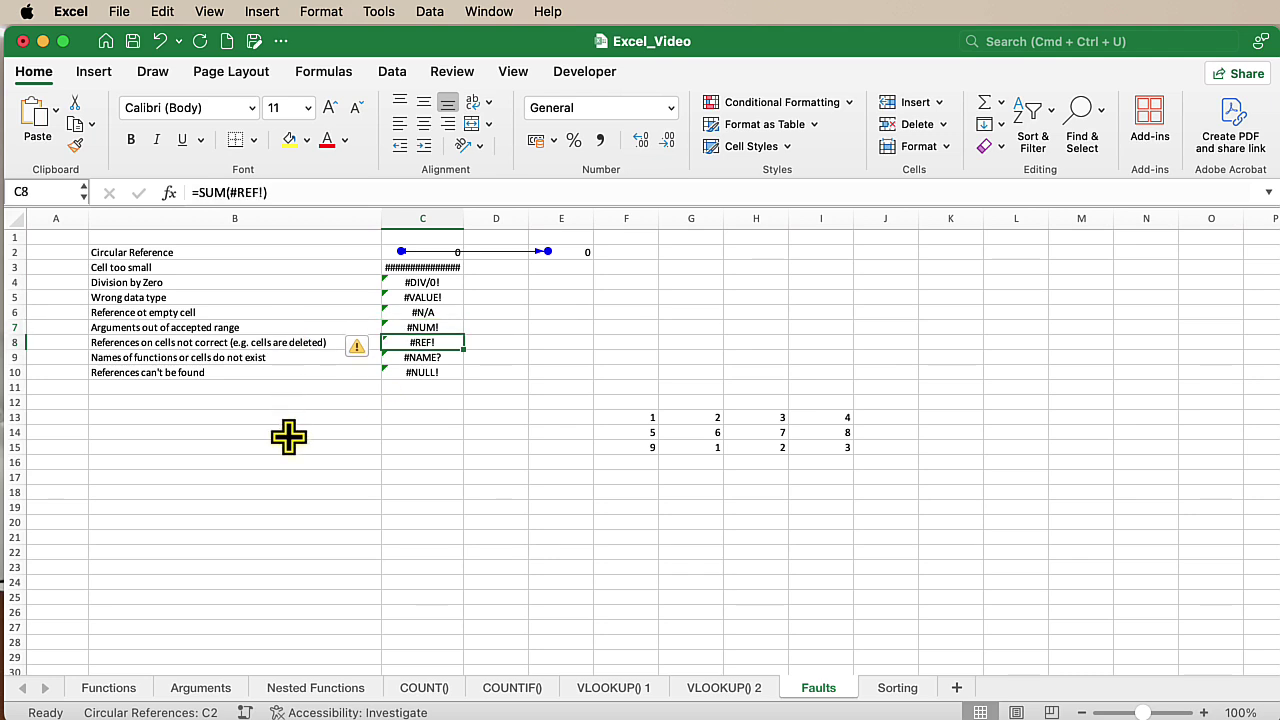
pyautogui.click(423, 326)
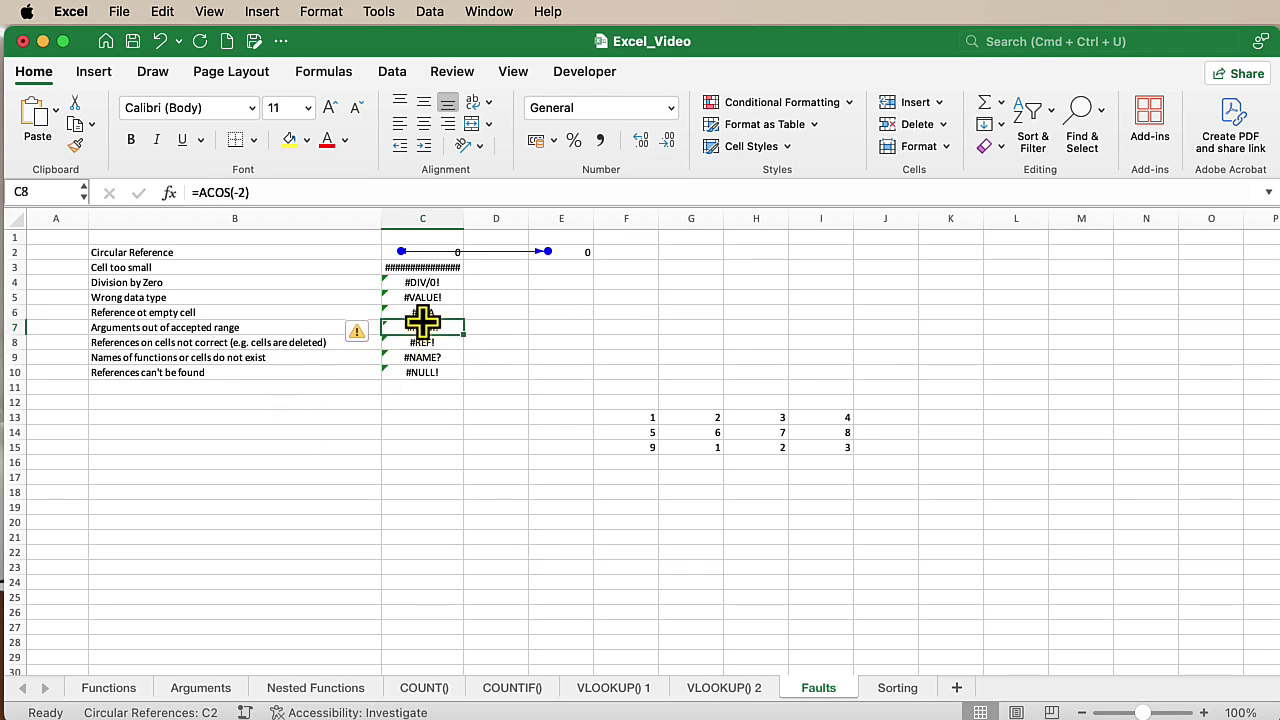
pyautogui.click(235, 192)
pyautogui.write('-')
pyautogui.press('BackSpace')
pyautogui.press('Delete')
pyautogui.write('0')
pyautogui.press('Return')
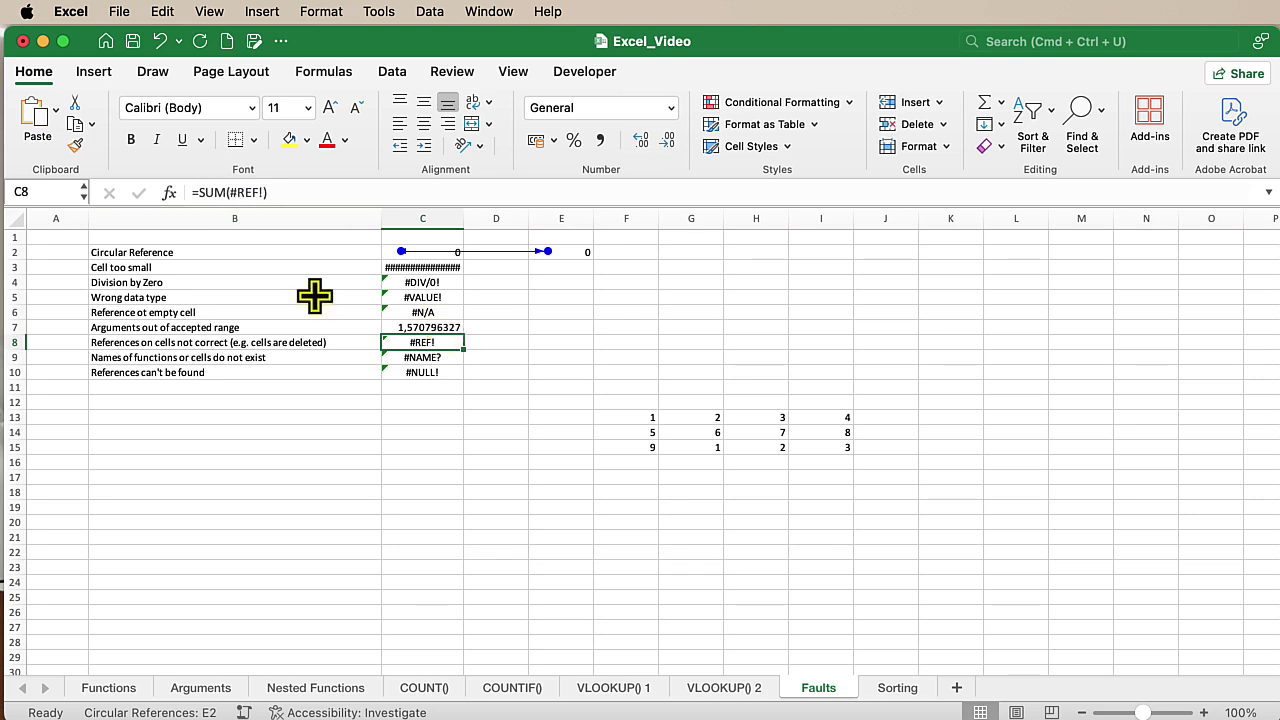
# Set the ACOS argument in C7 to 2, outside the accepted range.
pyautogui.click(415, 327)
pyautogui.click(237, 192)
pyautogui.press('Delete')
pyautogui.write('2')
pyautogui.press('Return')
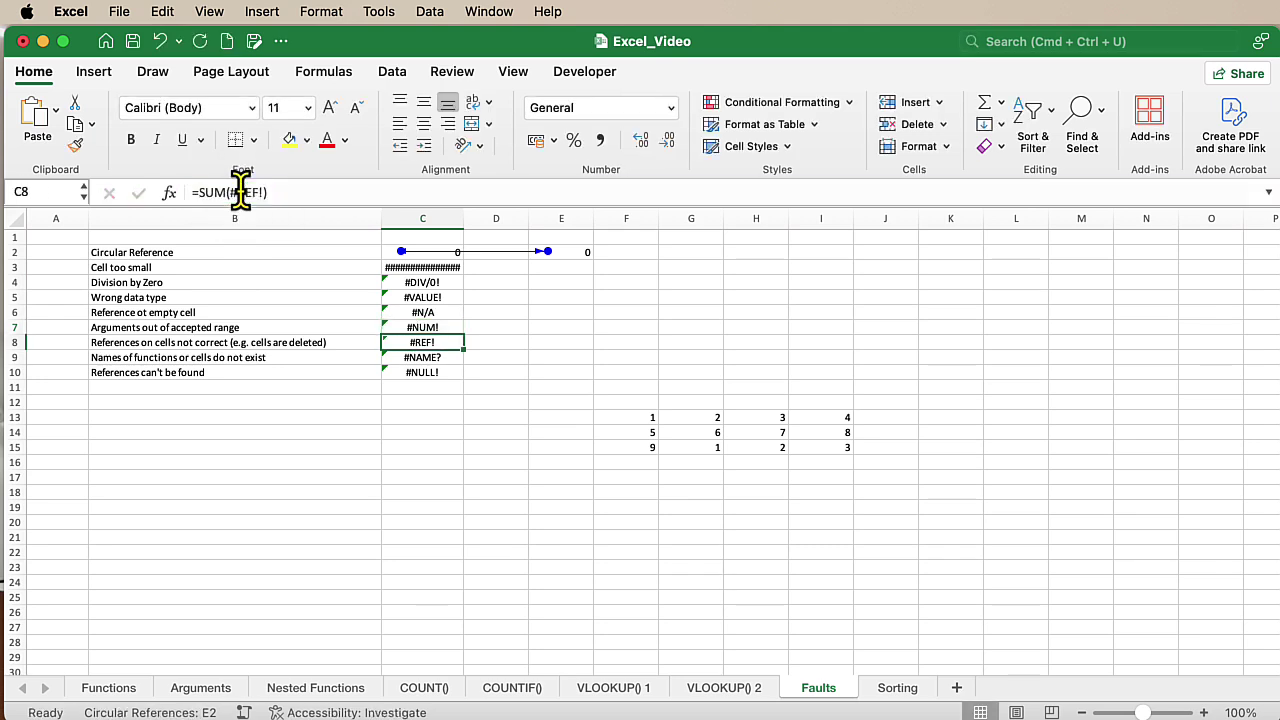
# Replace the broken reference in C8's SUM formula with the whole column L (L:L).
pyautogui.click(177, 343)
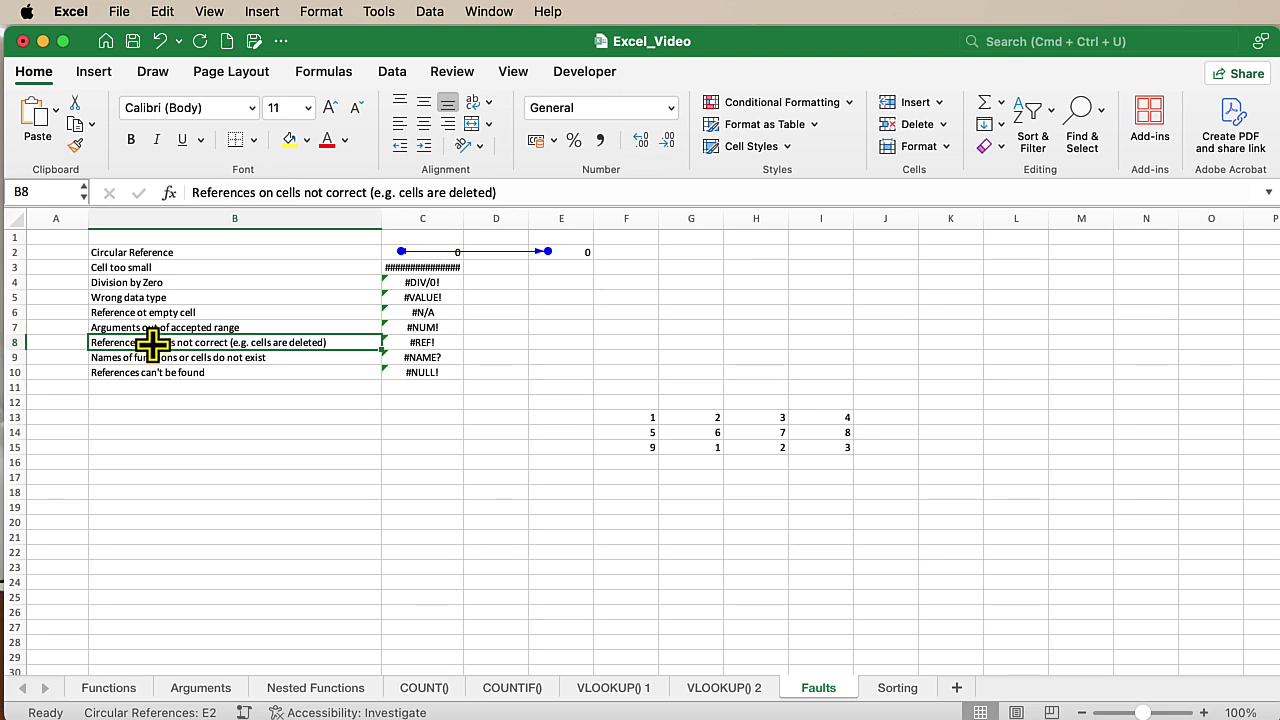
pyautogui.click(412, 343)
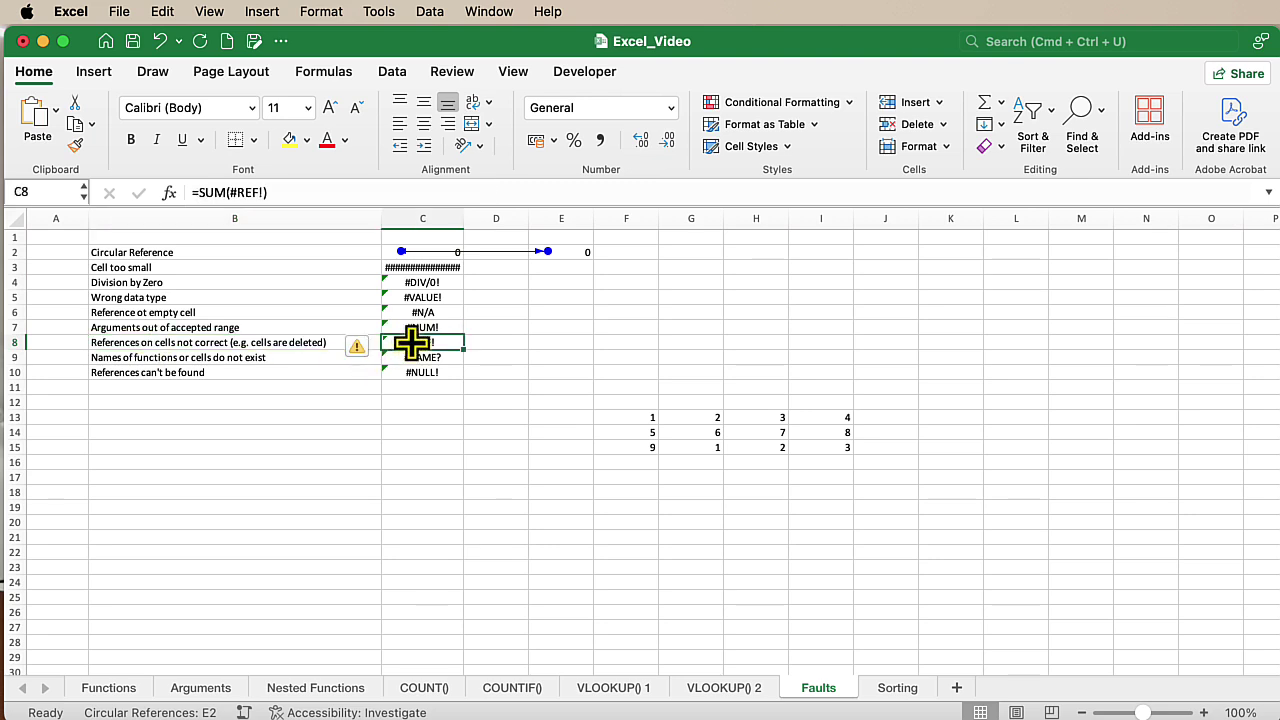
pyautogui.moveTo(229, 192); pyautogui.dragTo(264, 191)
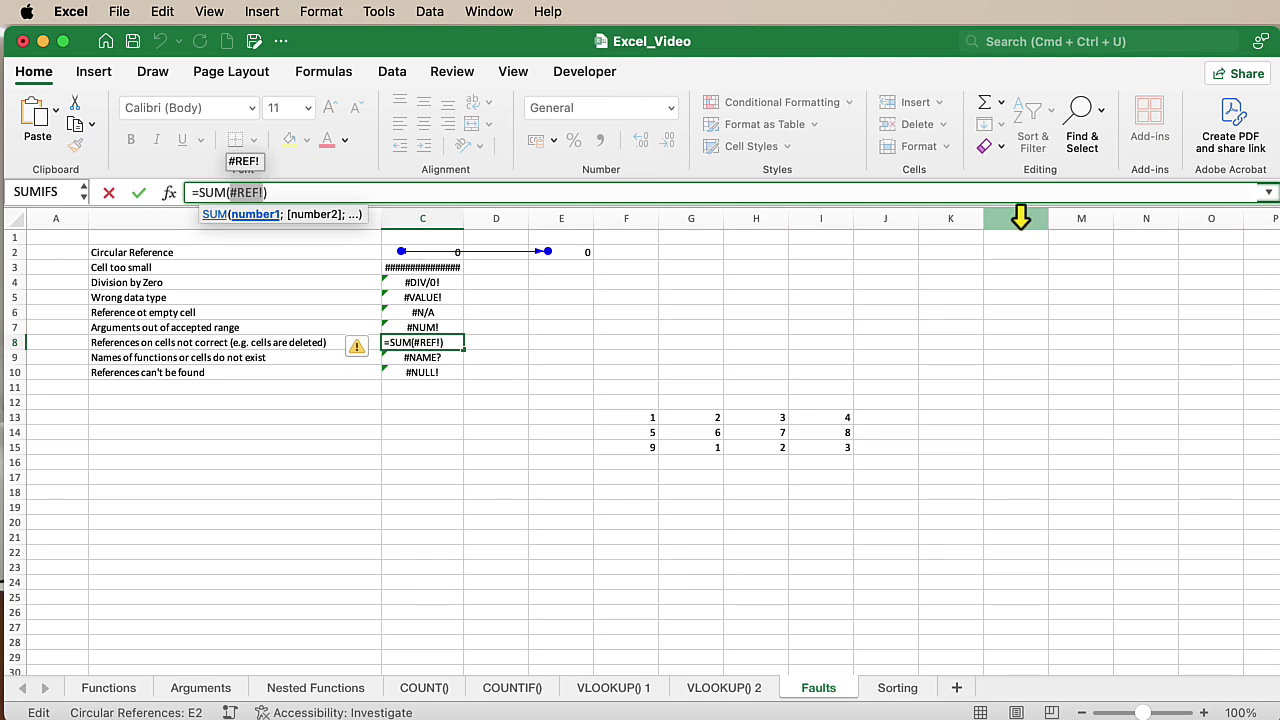
pyautogui.click(1018, 216)
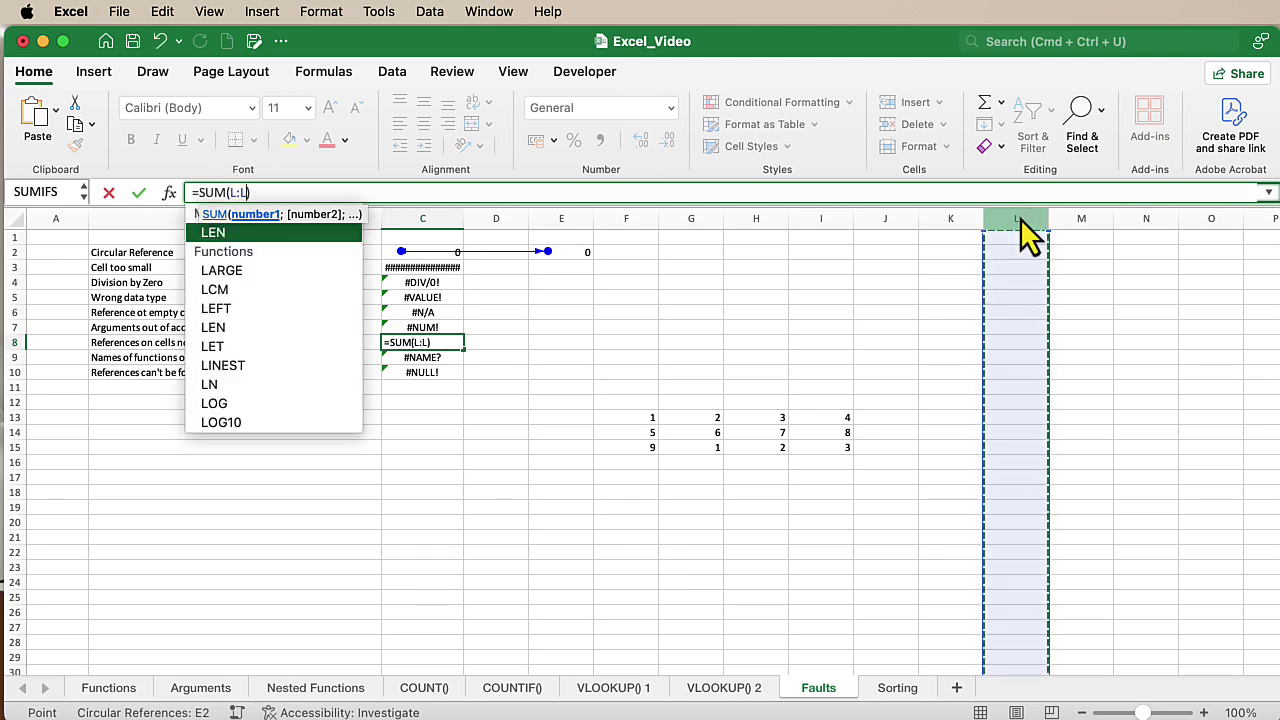
pyautogui.press('Return')
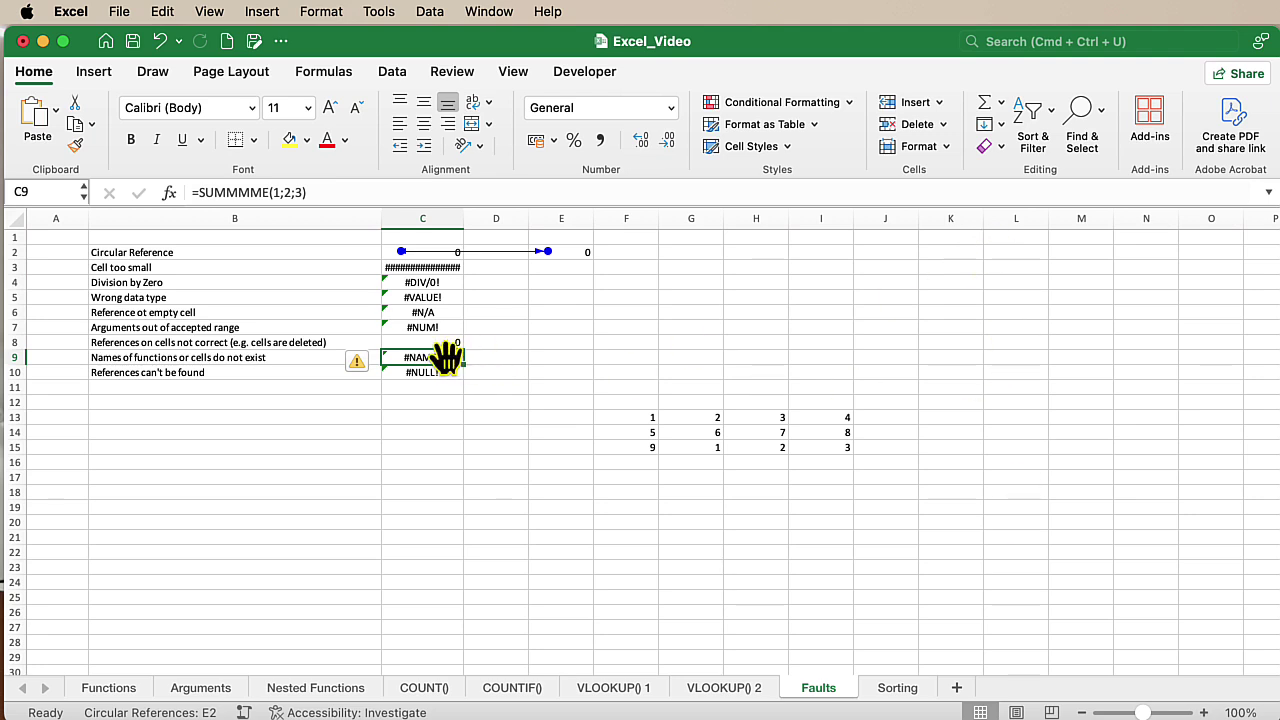
# Delete the whole column L that C8 refers to, and check the resulting formula in C8.
pyautogui.click(1016, 219)
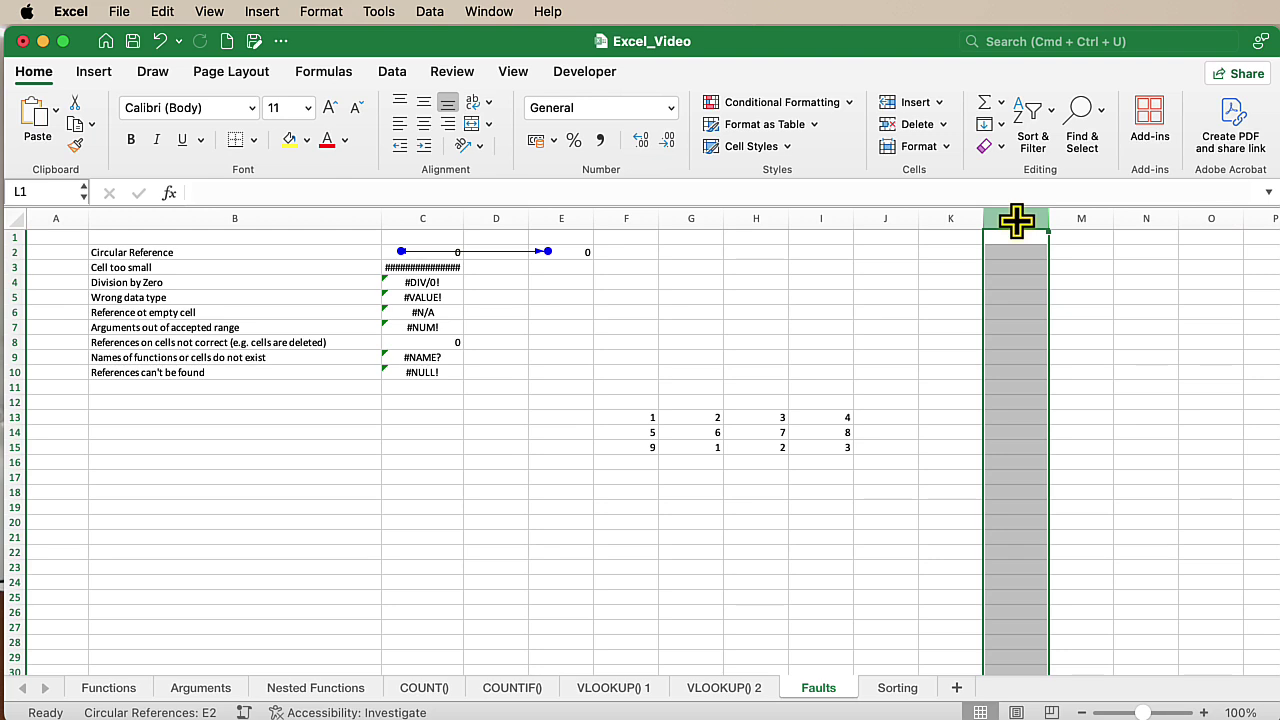
pyautogui.click(922, 128)
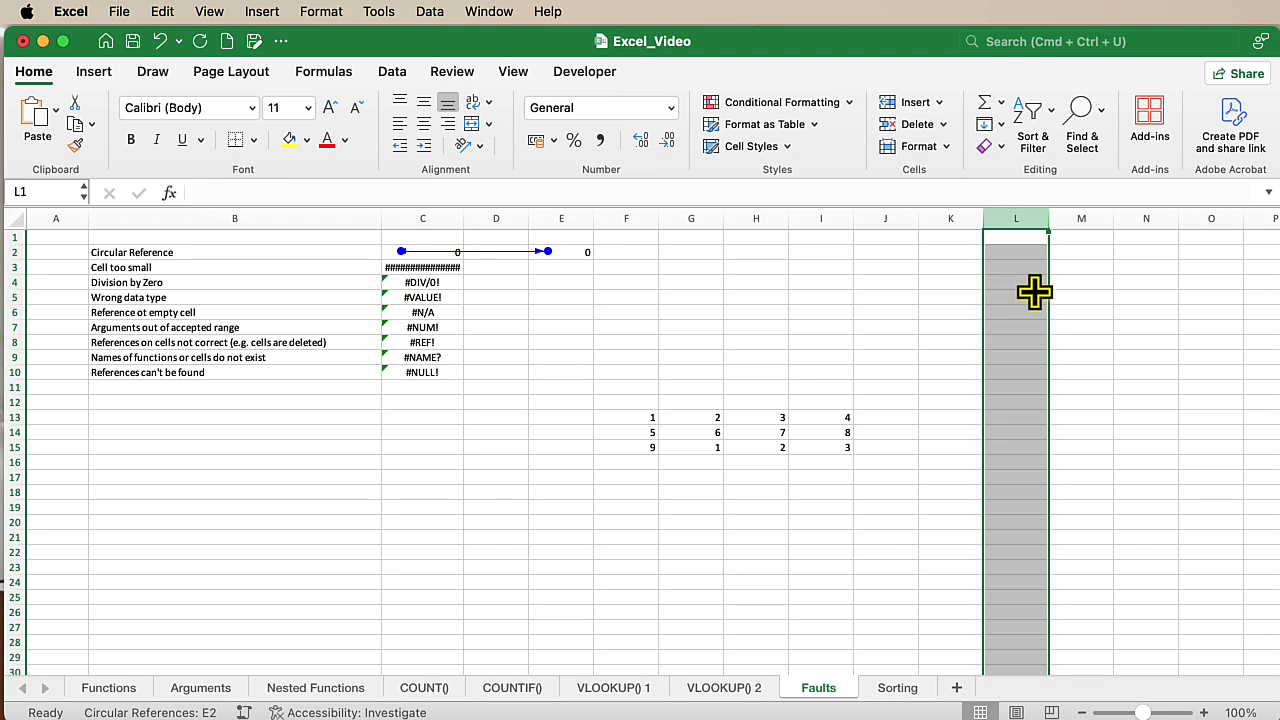
pyautogui.click(428, 343)
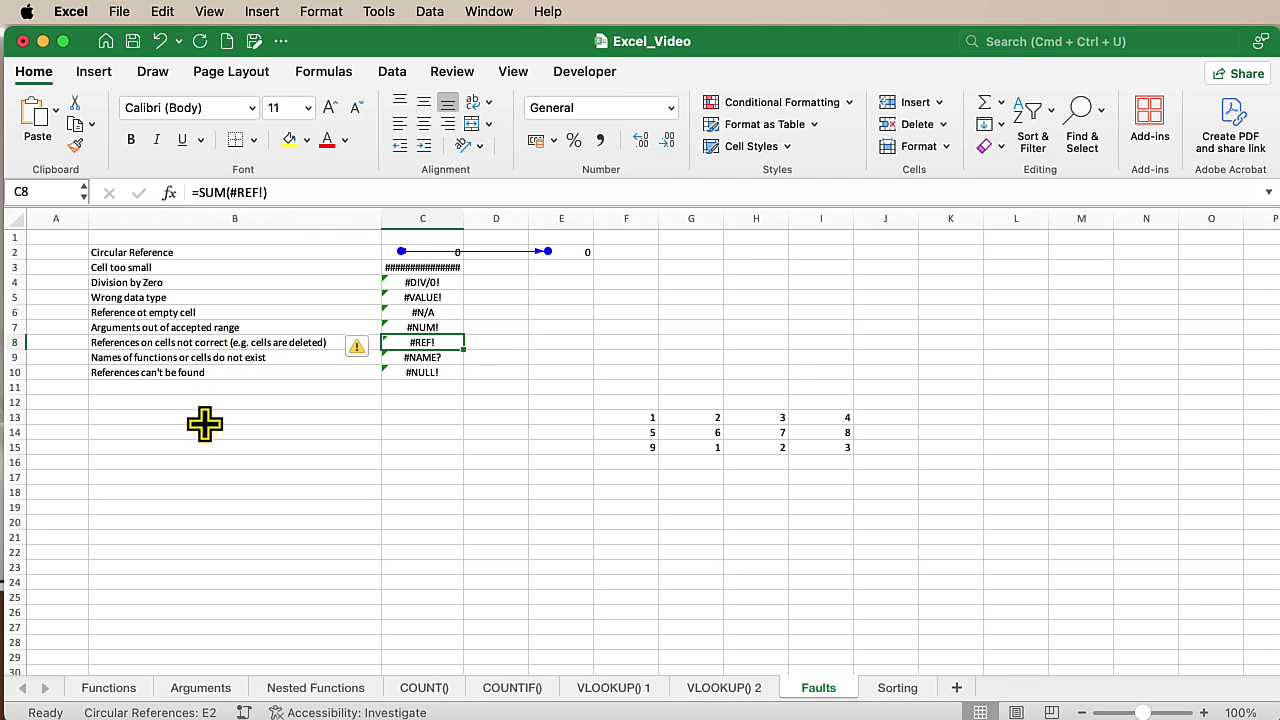
# Remove the final E from the misspelled function name in C9's formula and commit it.
pyautogui.click(209, 360)
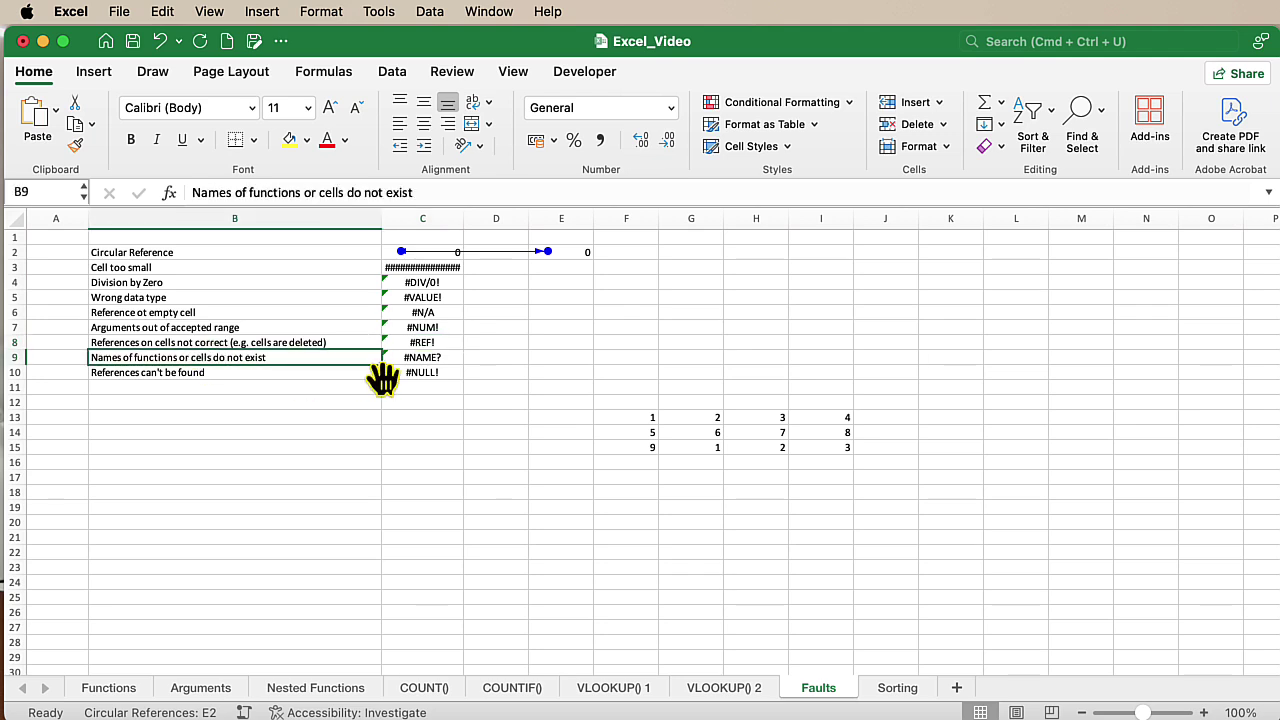
pyautogui.click(405, 358)
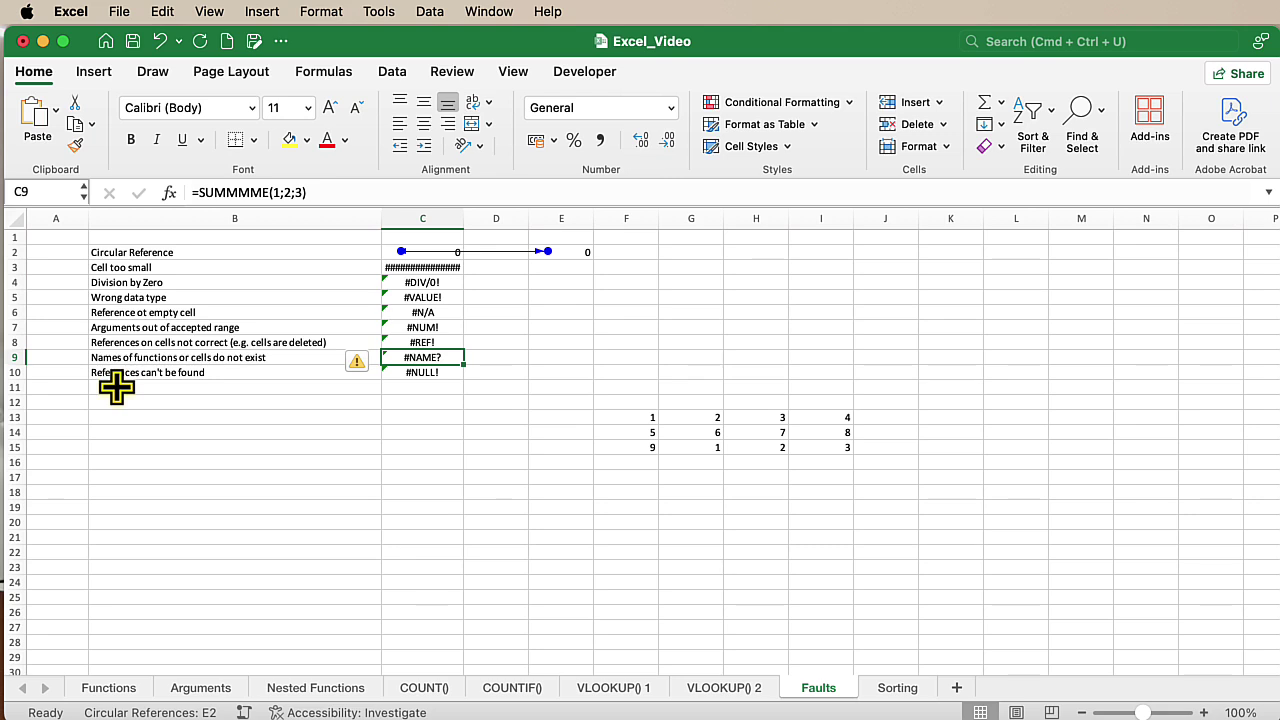
pyautogui.click(271, 192)
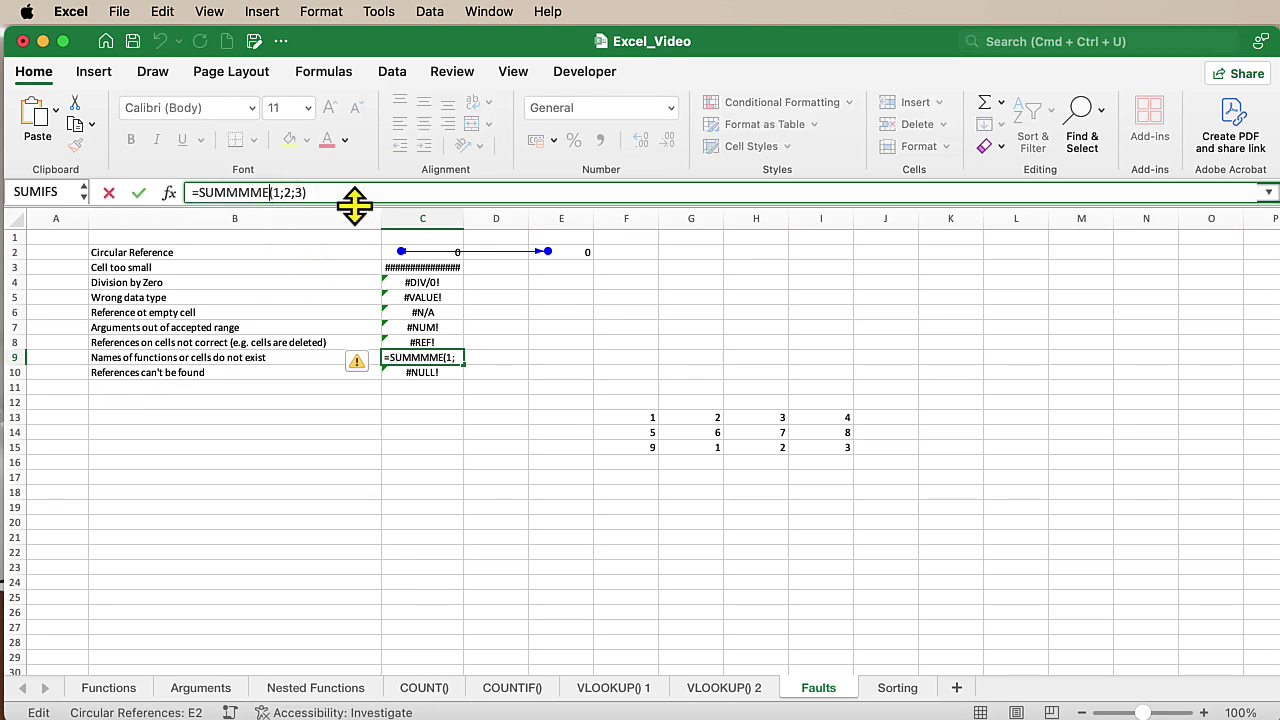
pyautogui.press('BackSpace')
pyautogui.click(424, 430)
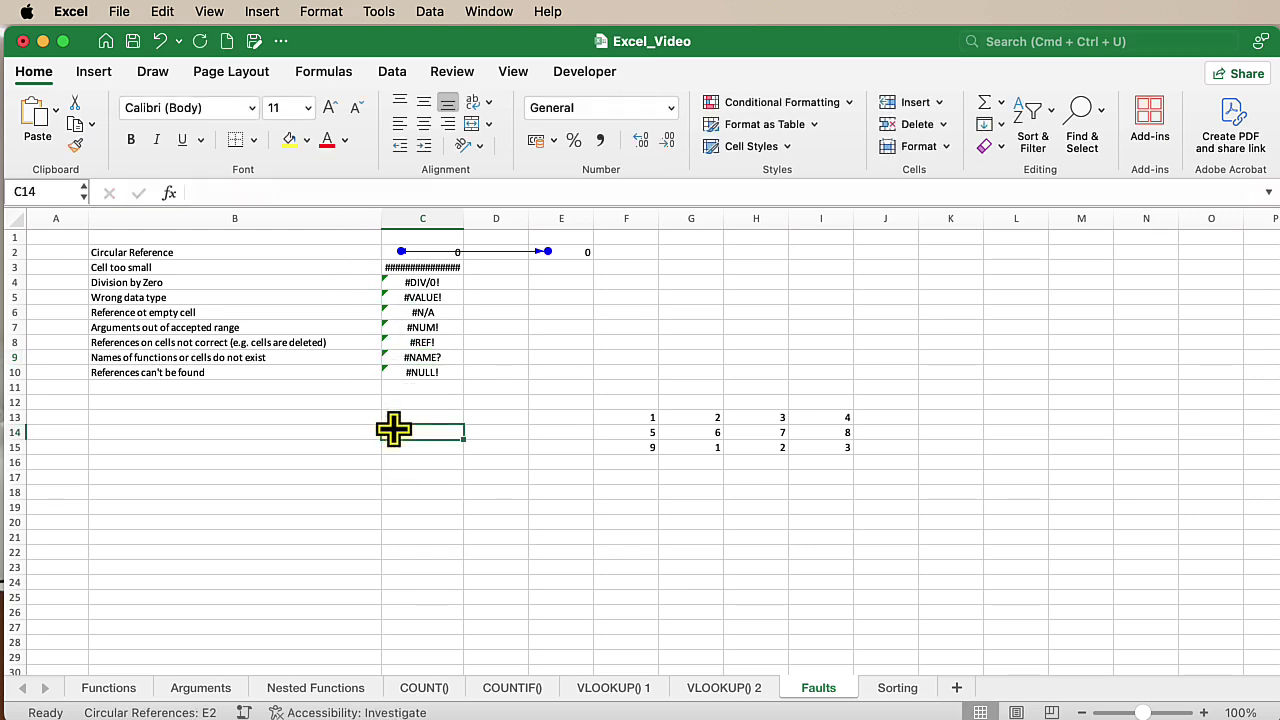
# Change C10's formula to sum two separate ranges, replacing the space with a semicolon: =SUM(F13:F15;H14:I14).
pyautogui.click(315, 372)
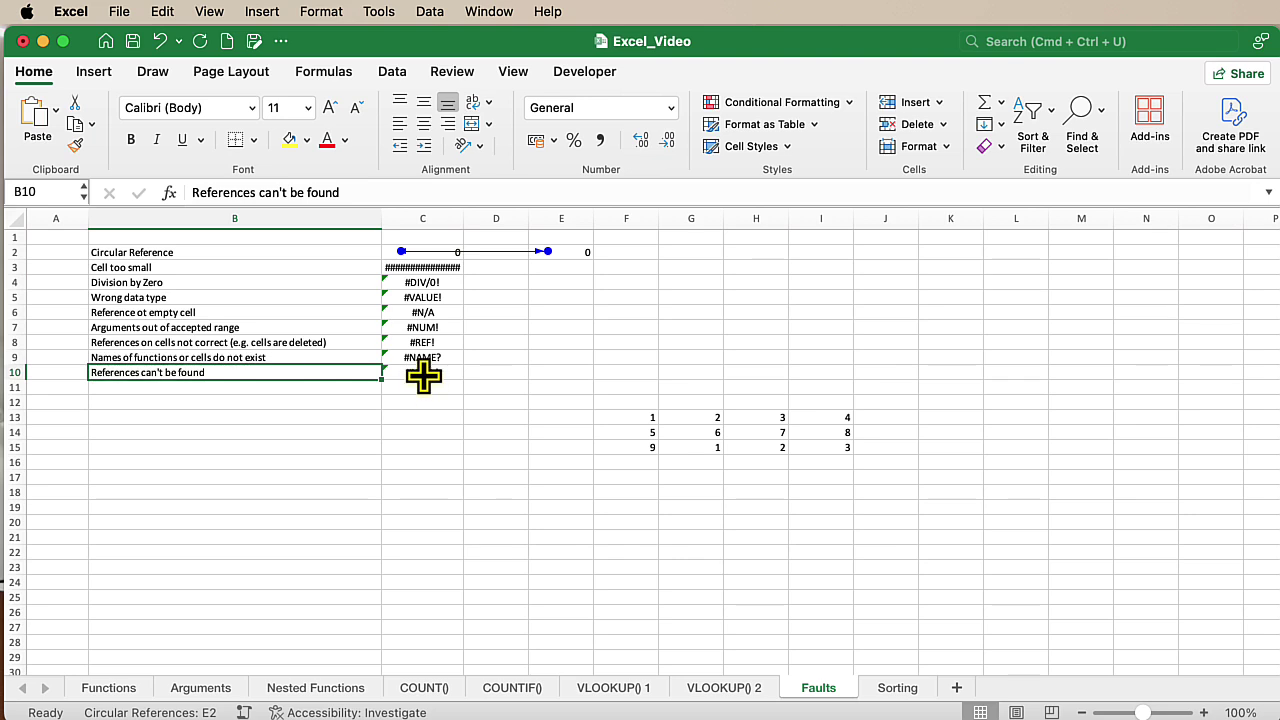
pyautogui.click(423, 375)
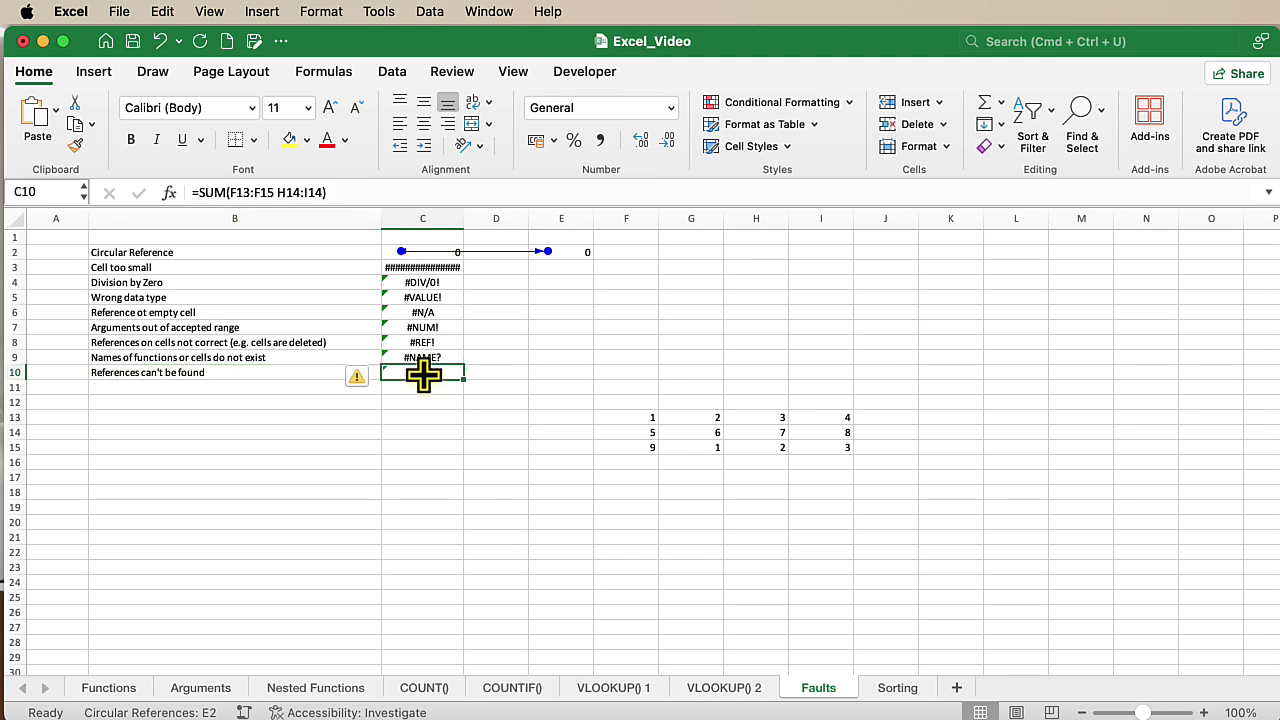
pyautogui.click(276, 192)
pyautogui.press('BackSpace')
pyautogui.write(',')
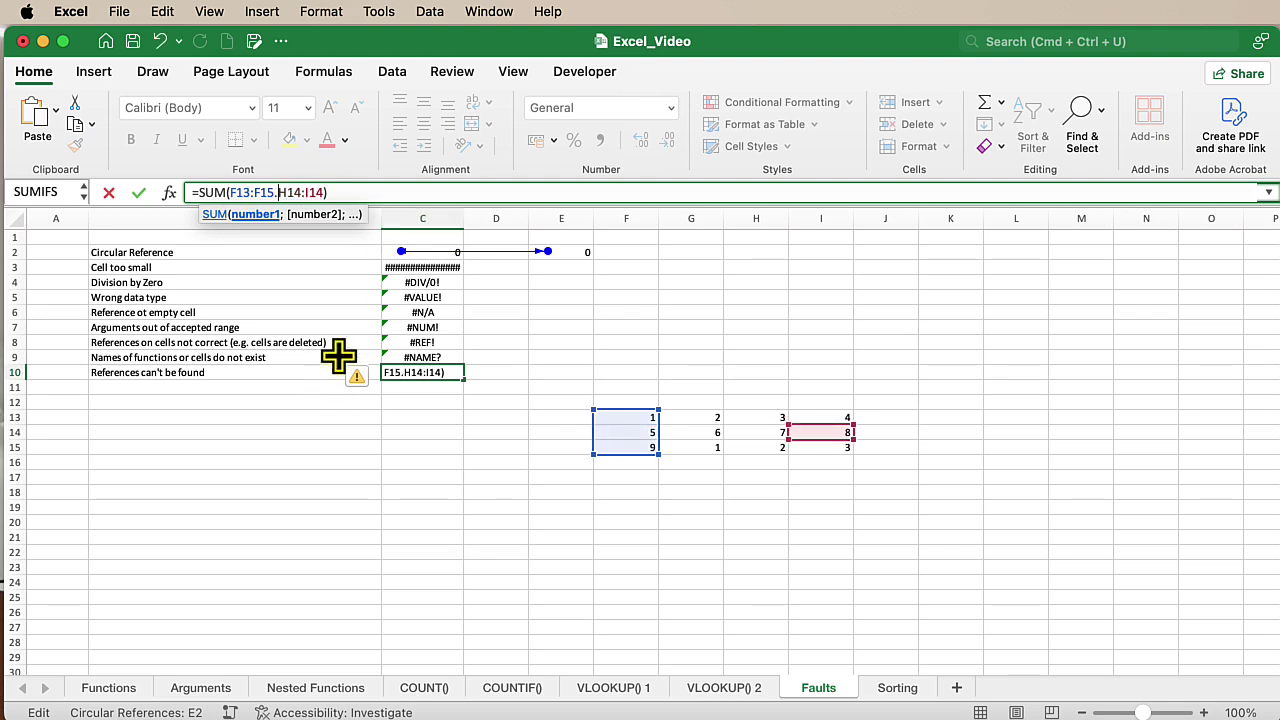
pyautogui.press('BackSpace')
pyautogui.write(';')
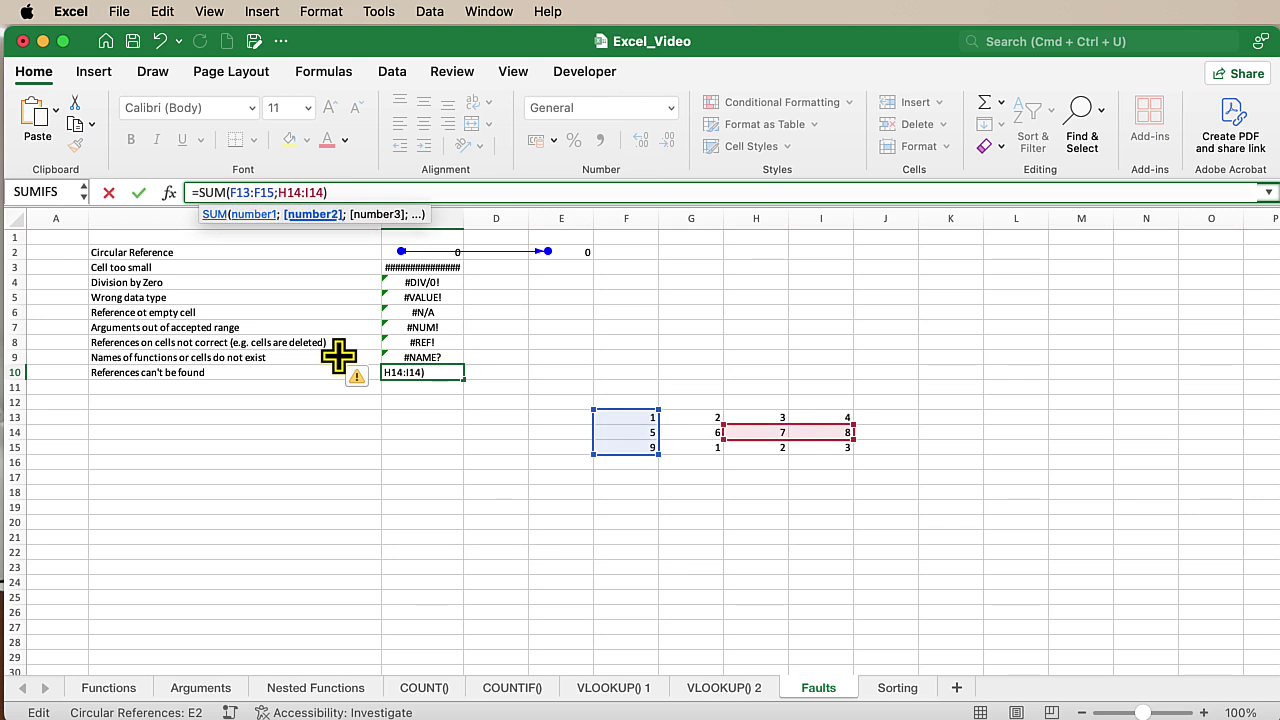
pyautogui.click(555, 608)
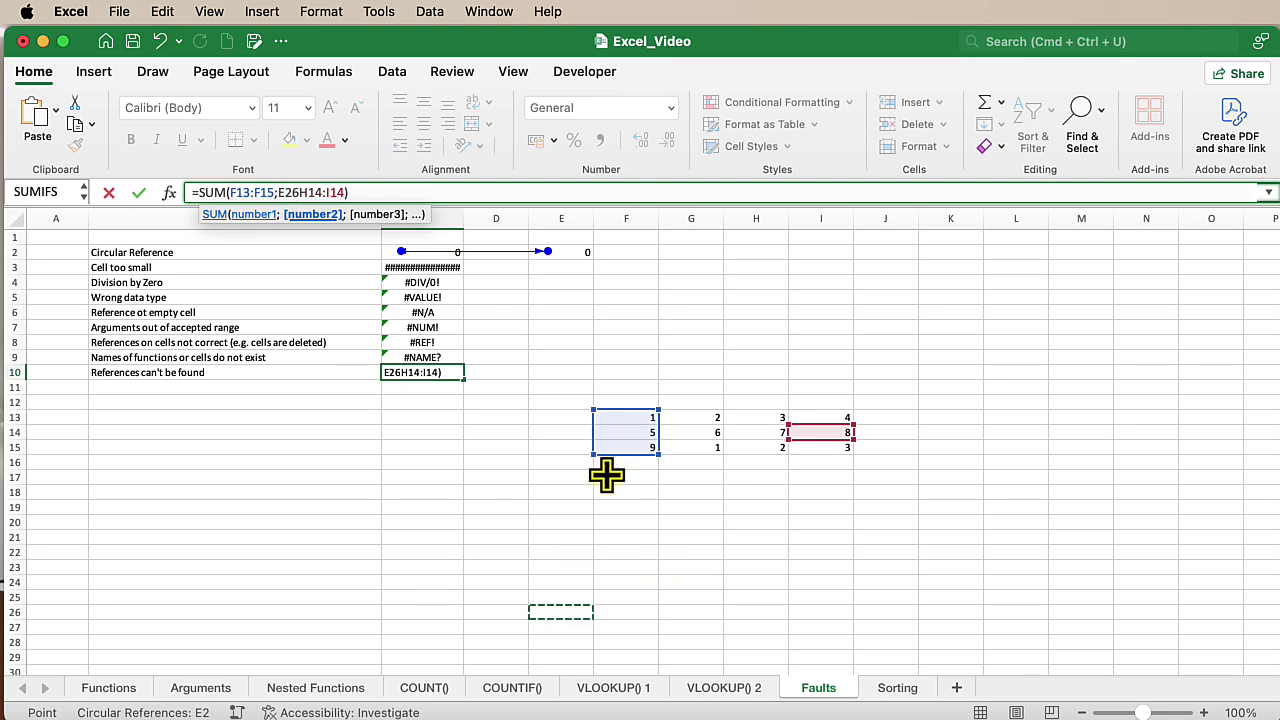
pyautogui.press('BackSpace')
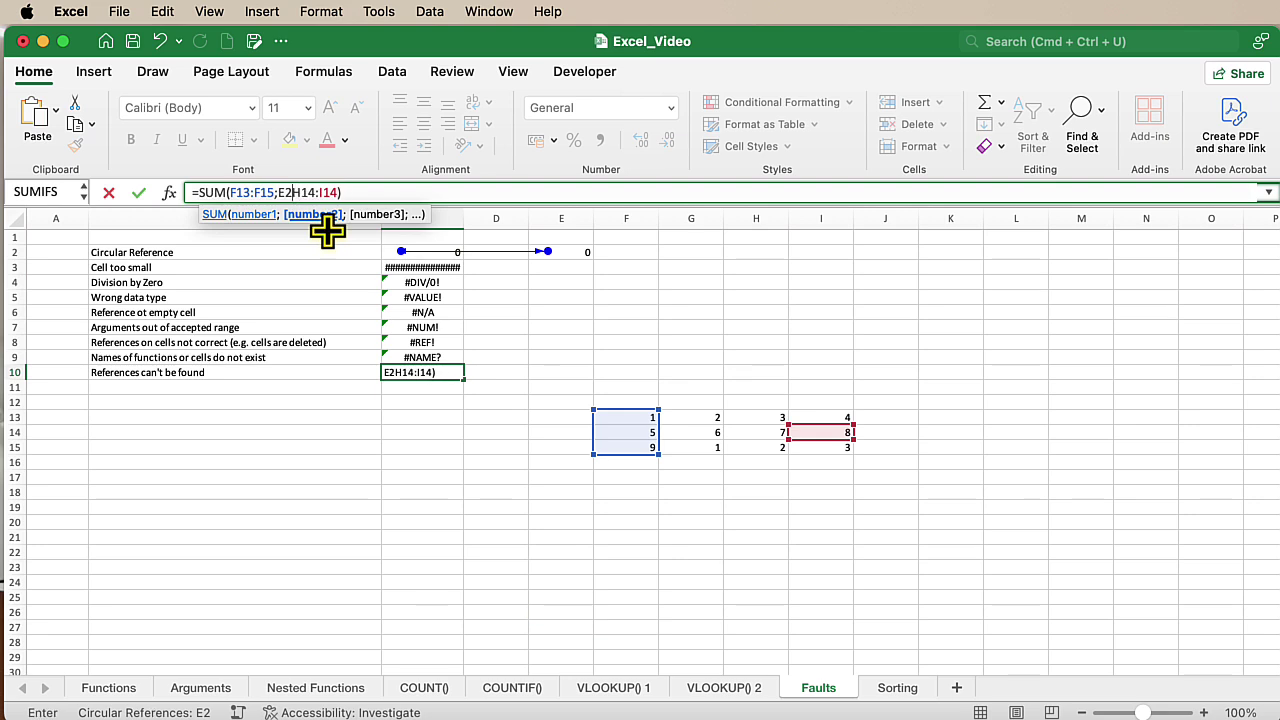
pyautogui.press('Return')
pyautogui.click(428, 358)
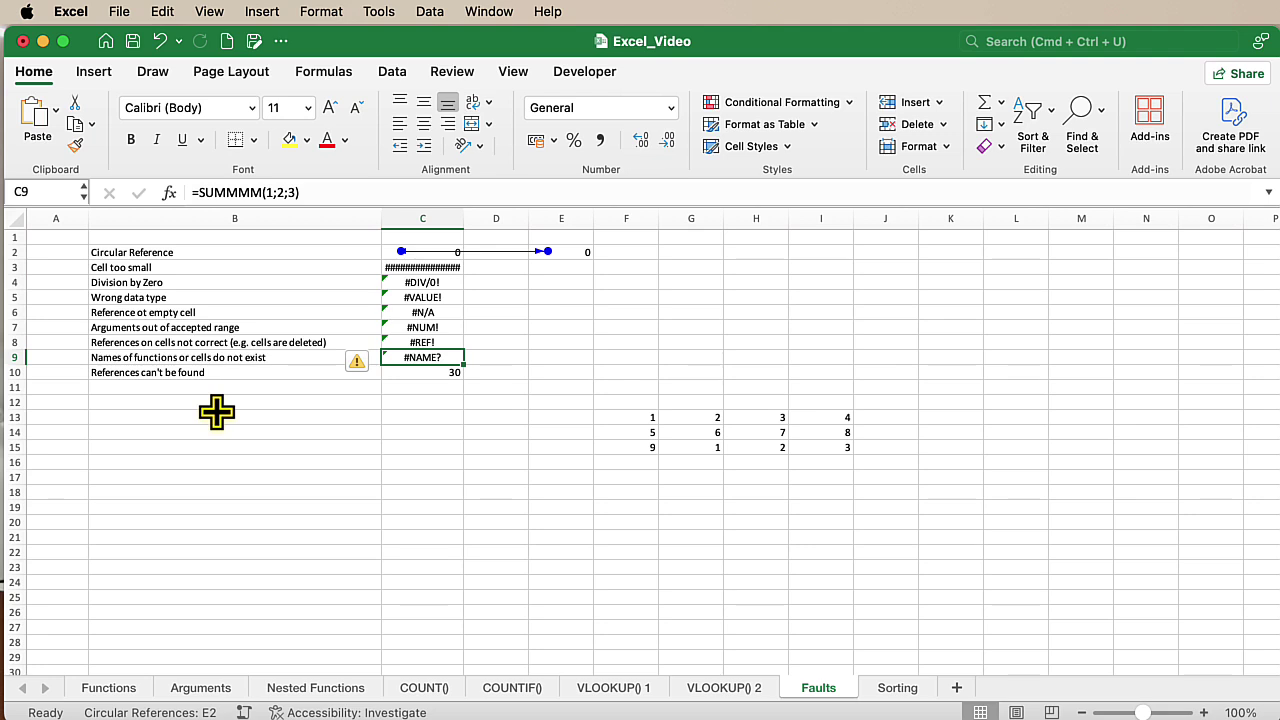
# Put a space back in place of the semicolon in C10, giving =SUM(F13:F15 H14:I14).
pyautogui.click(422, 372)
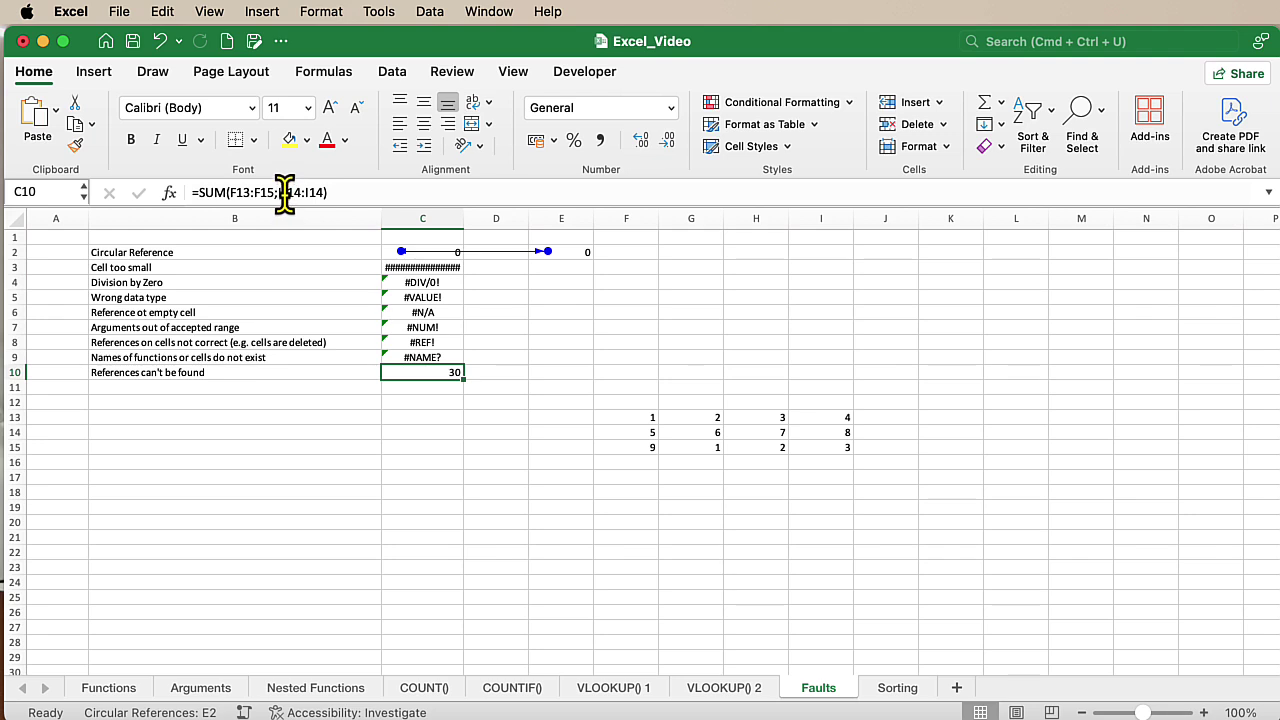
pyautogui.click(316, 194)
pyautogui.press('BackSpace')
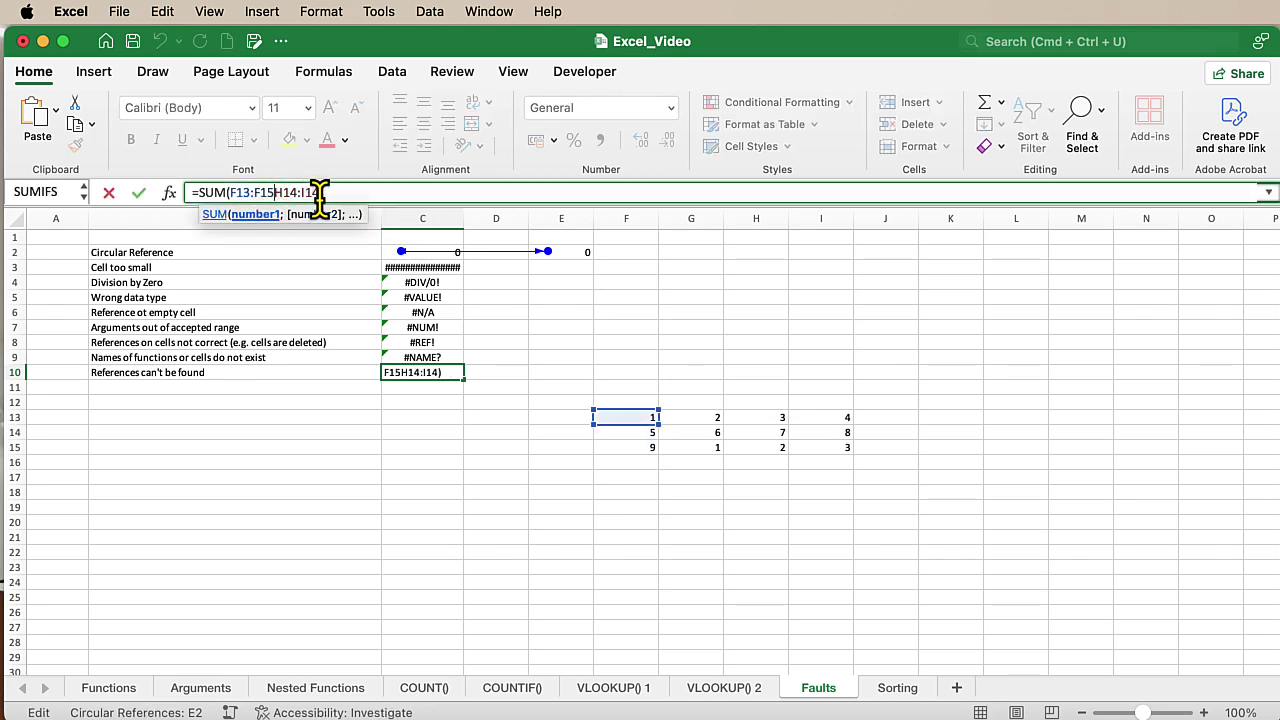
pyautogui.press('Return')
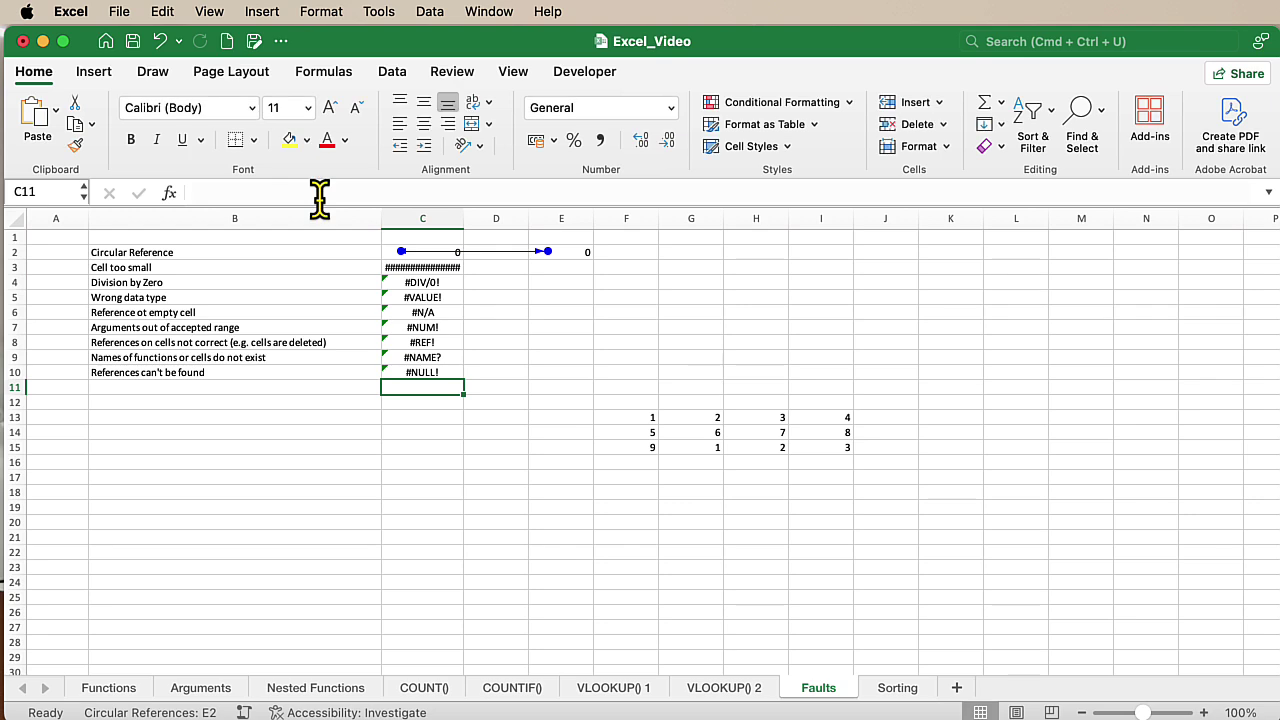
pyautogui.click(326, 401)
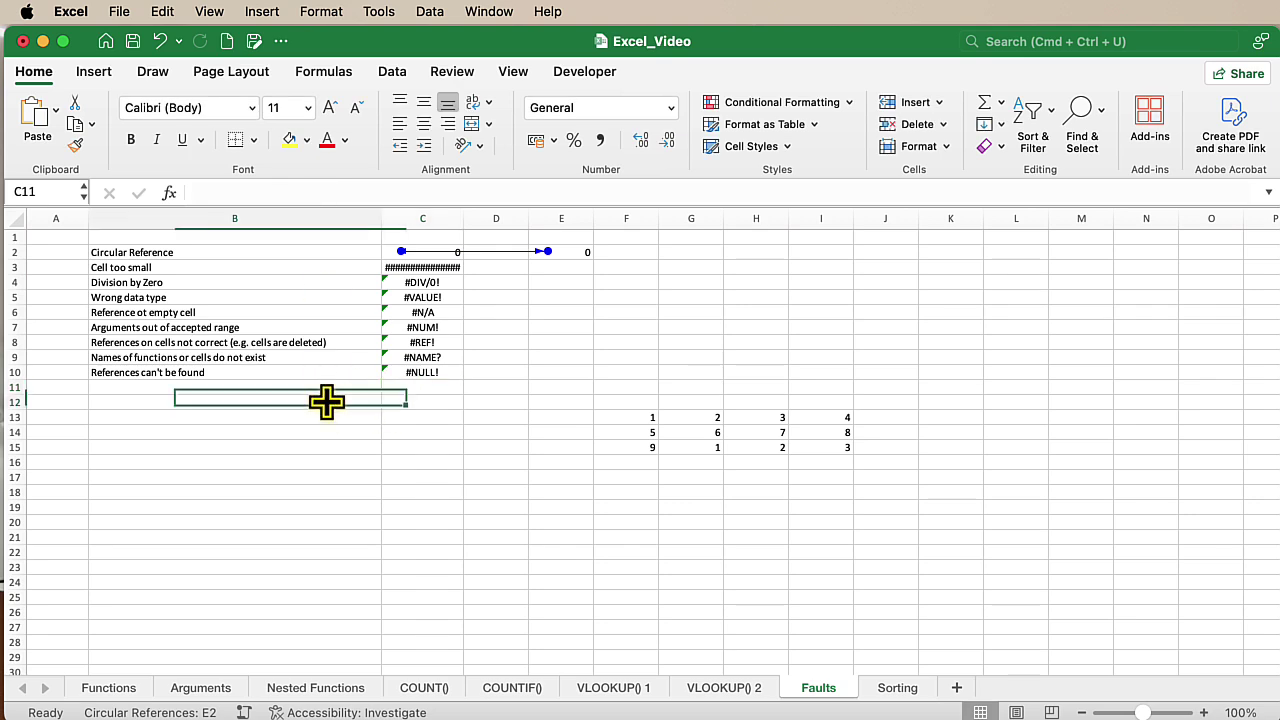
# Inspect the ranges used by C10's formula and separate them with a semicolon instead of the space.
pyautogui.click(423, 372)
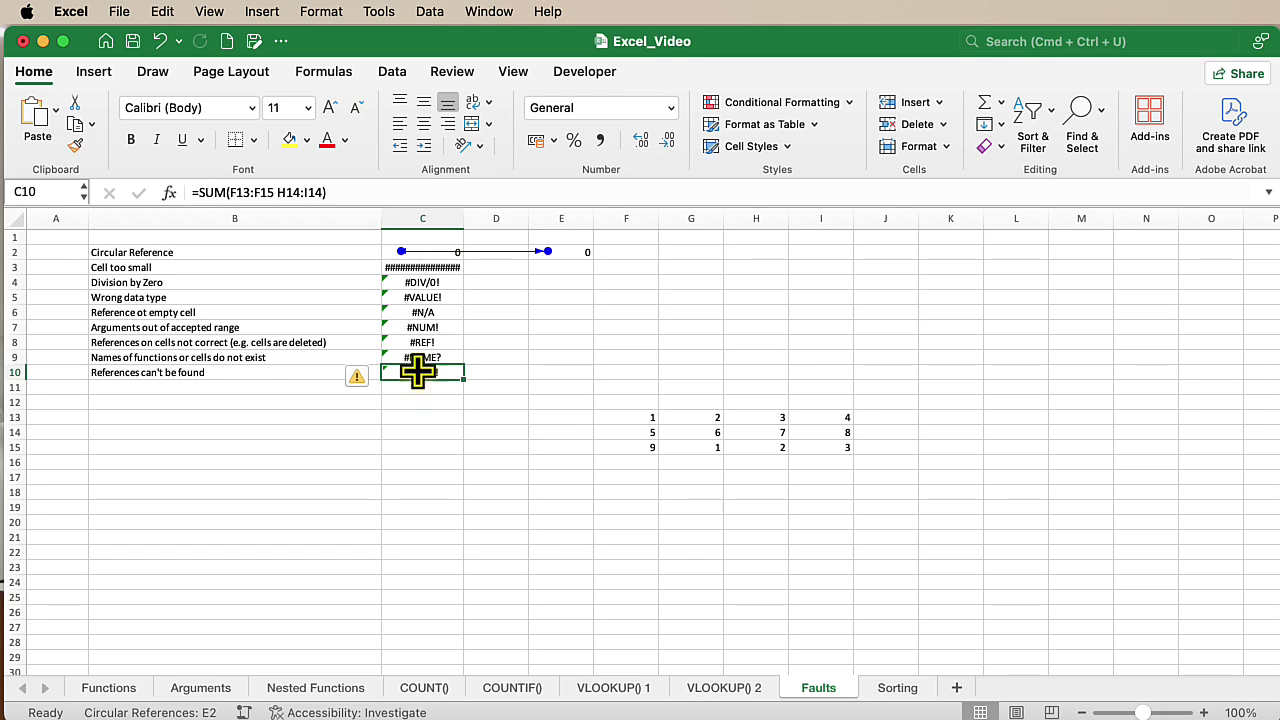
pyautogui.click(256, 192)
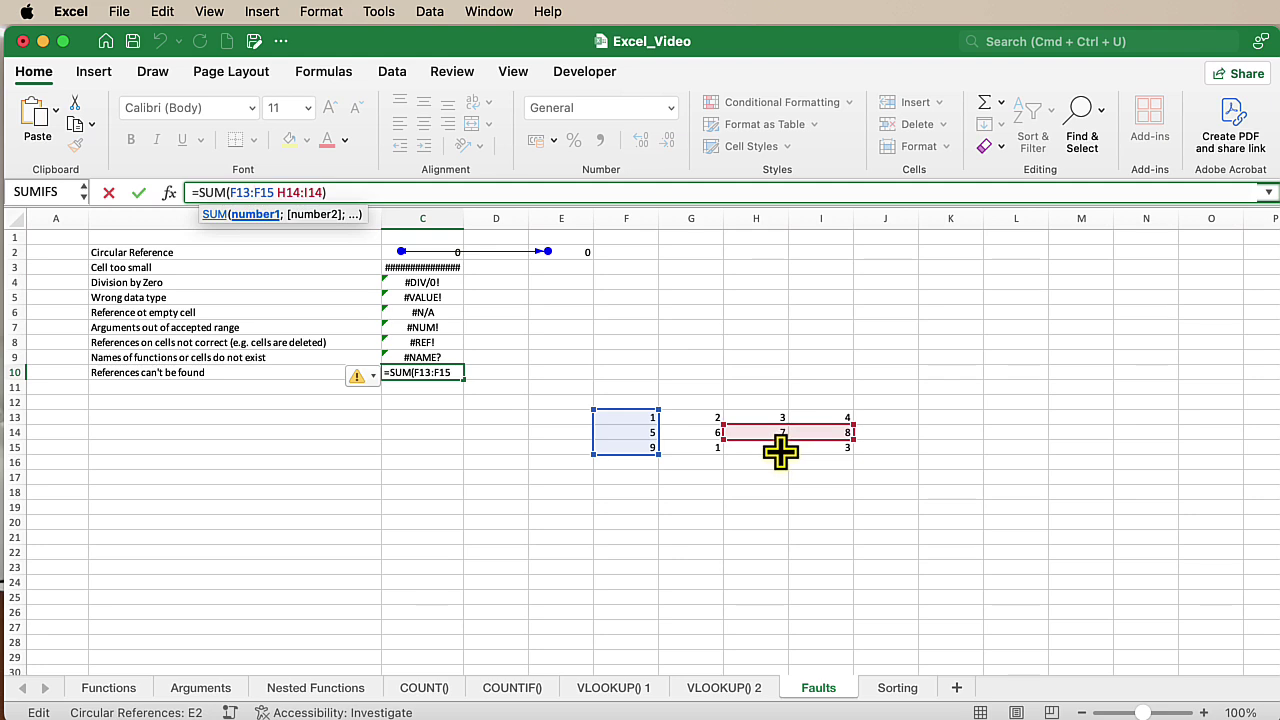
pyautogui.click(278, 190)
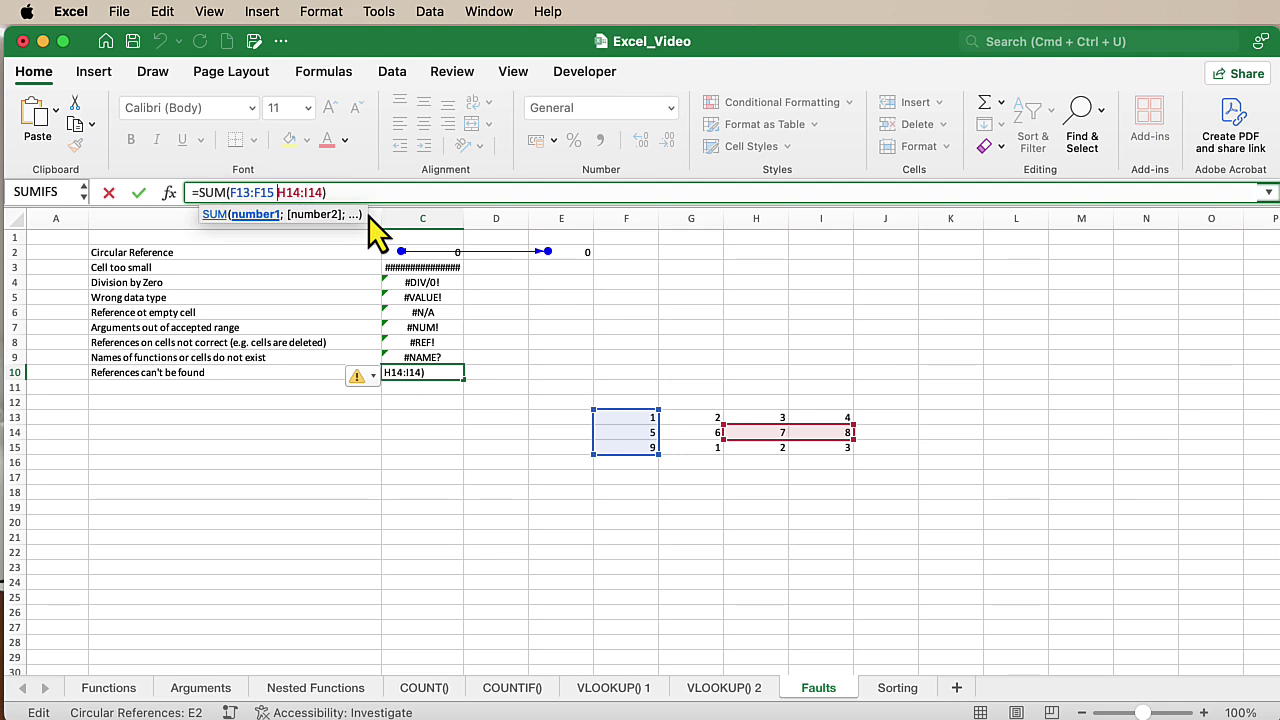
pyautogui.press('BackSpace')
pyautogui.write(';')
pyautogui.press('Return')
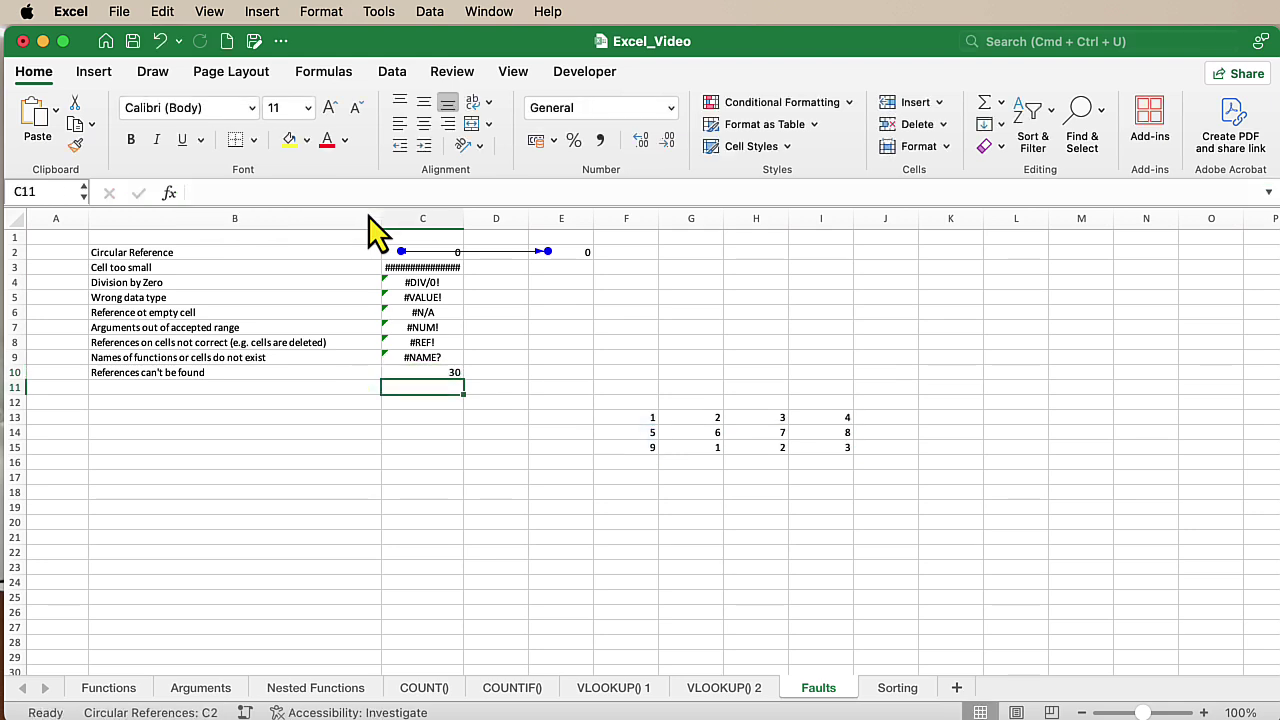
# Make C10 sum the intersection of two overlapping ranges with =SUM(F13:F15 F14:I14).
pyautogui.click(428, 371)
pyautogui.click(294, 192)
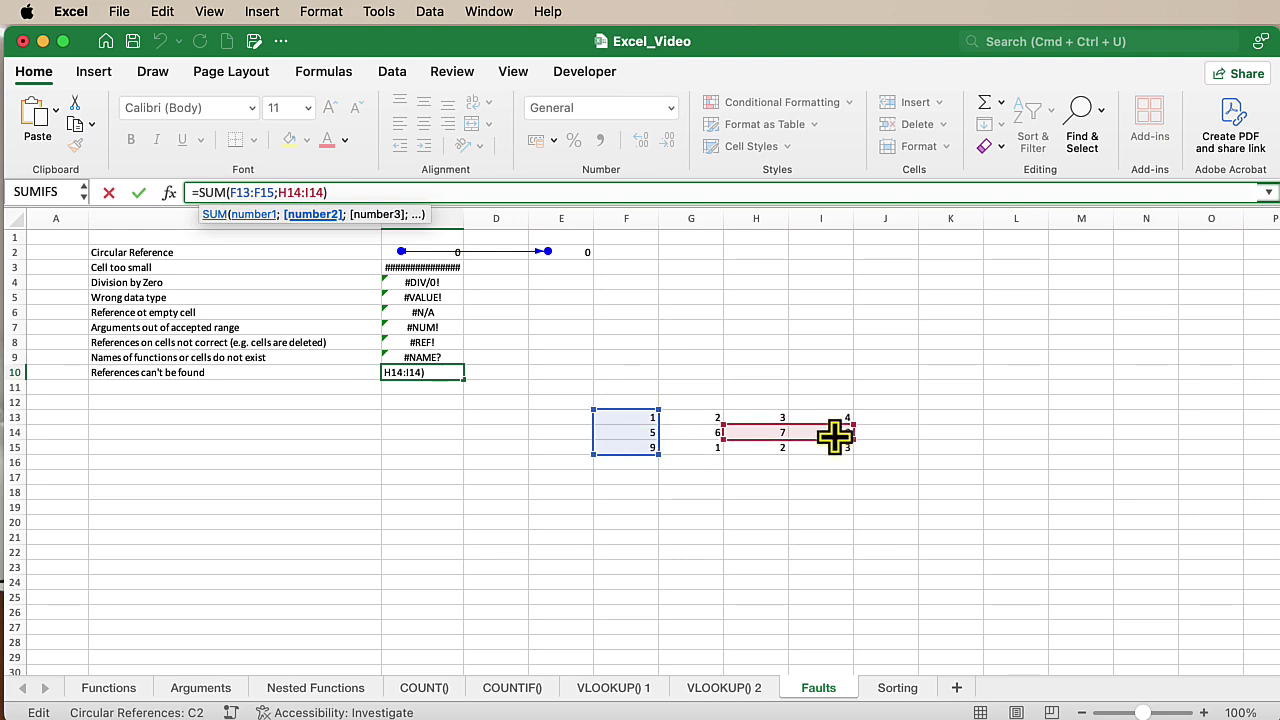
pyautogui.click(277, 192)
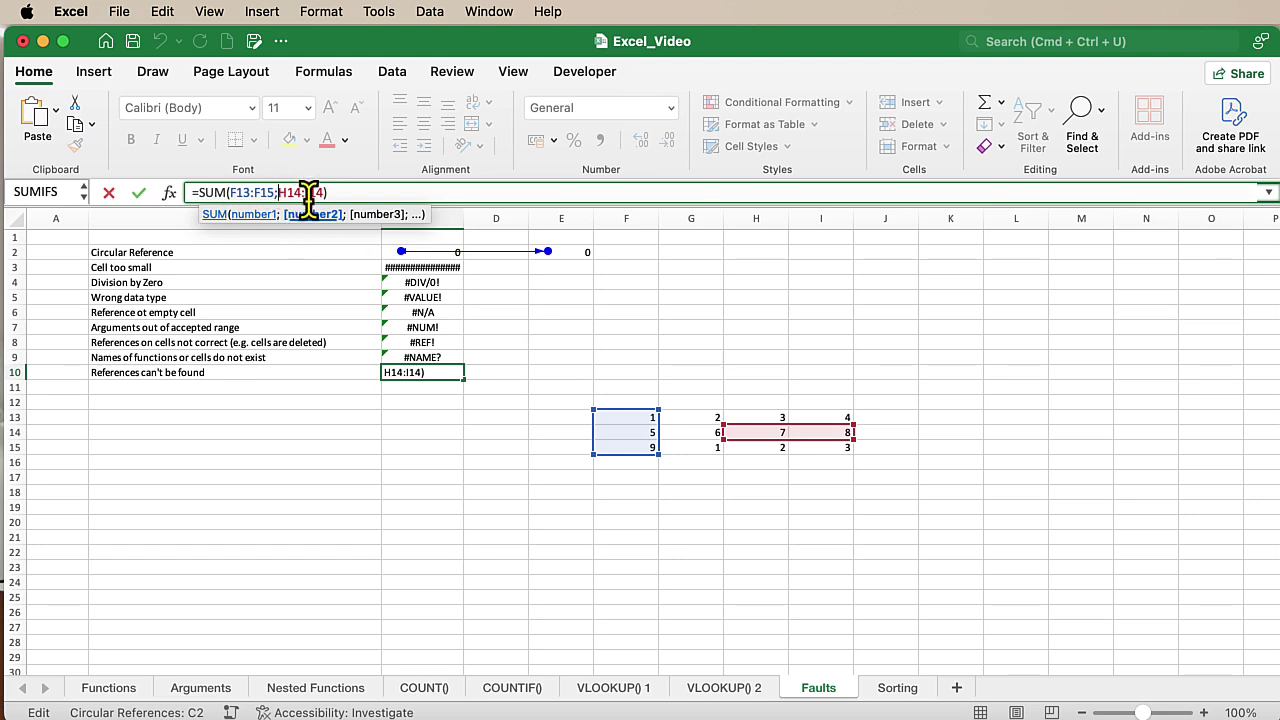
pyautogui.press('BackSpace')
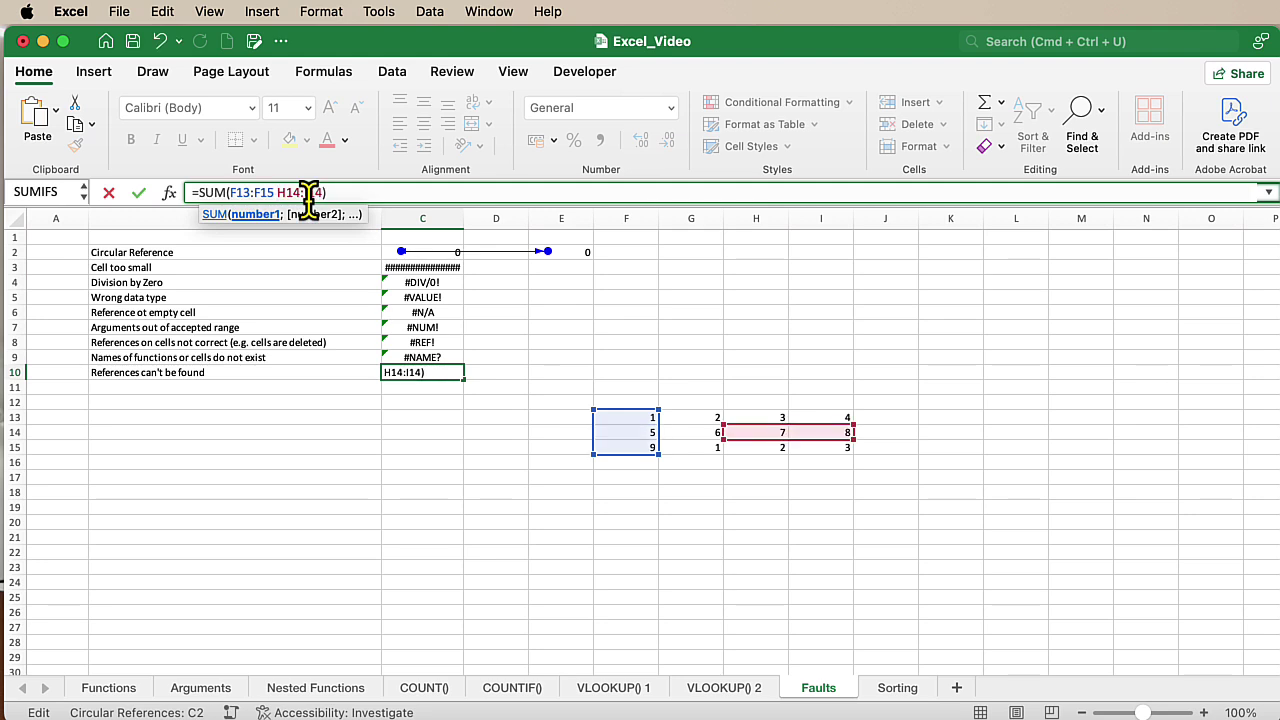
pyautogui.click(287, 194)
pyautogui.press('BackSpace')
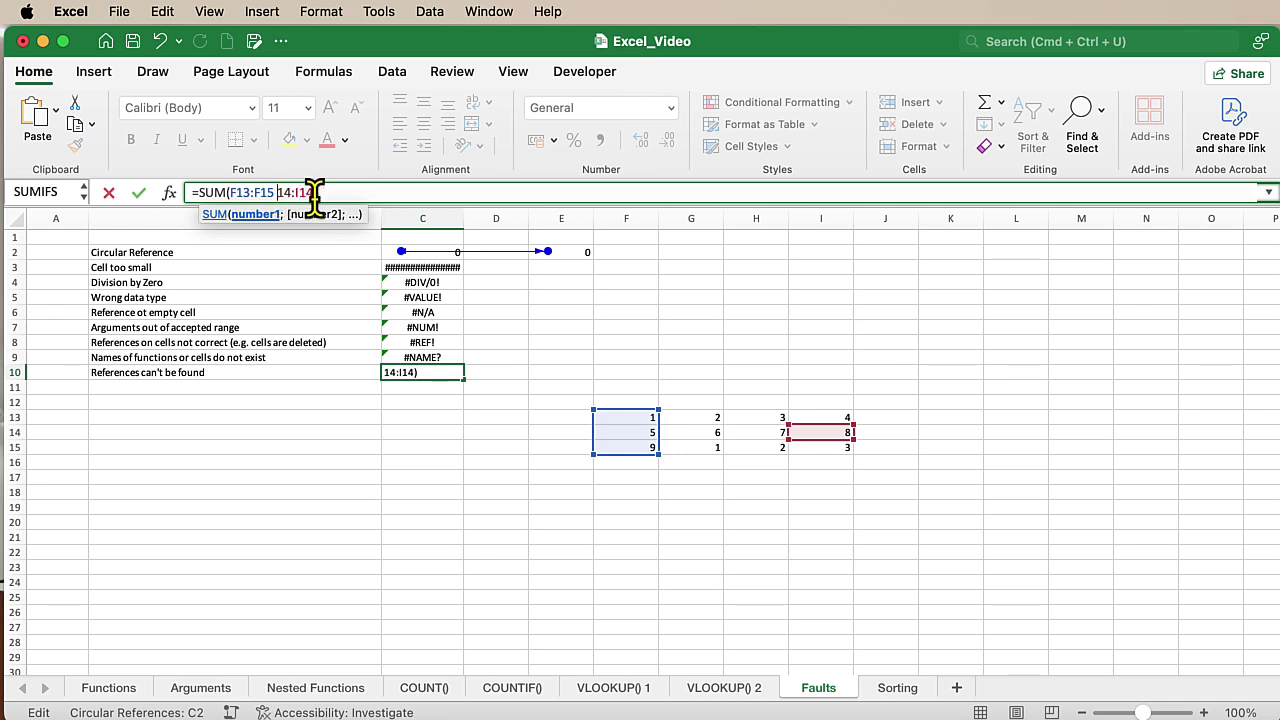
pyautogui.write('F')
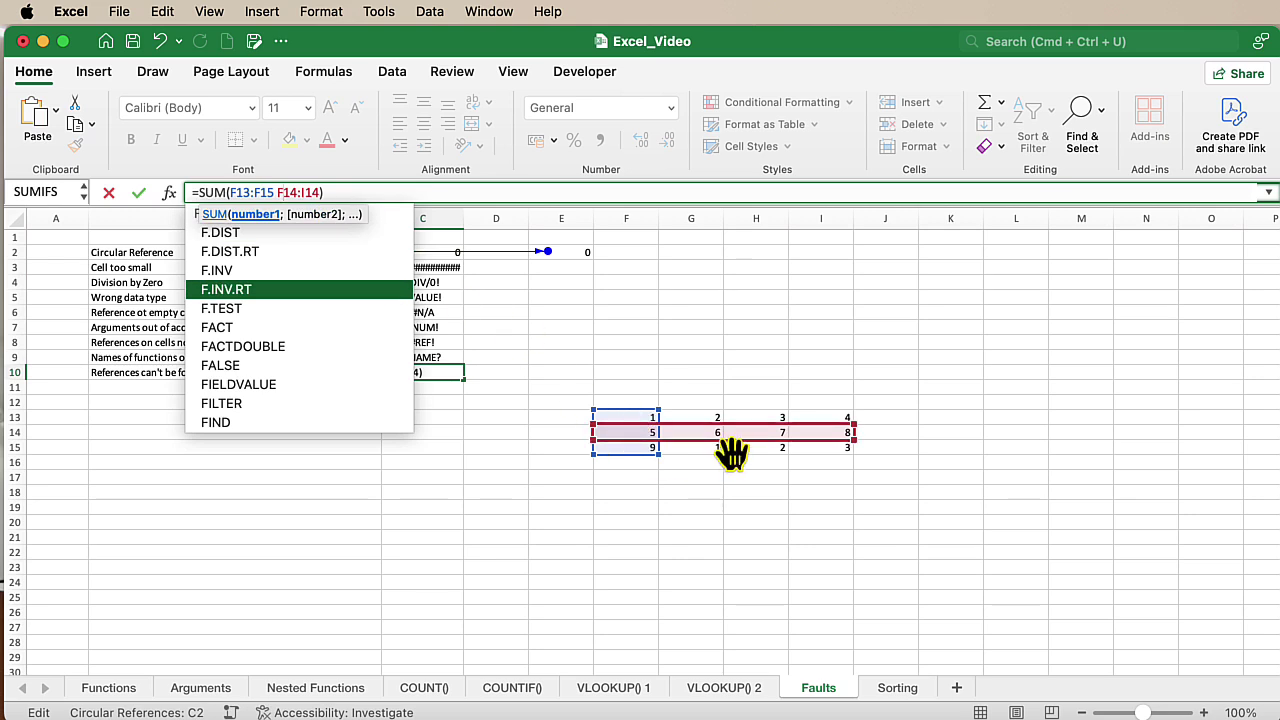
pyautogui.press('Return')
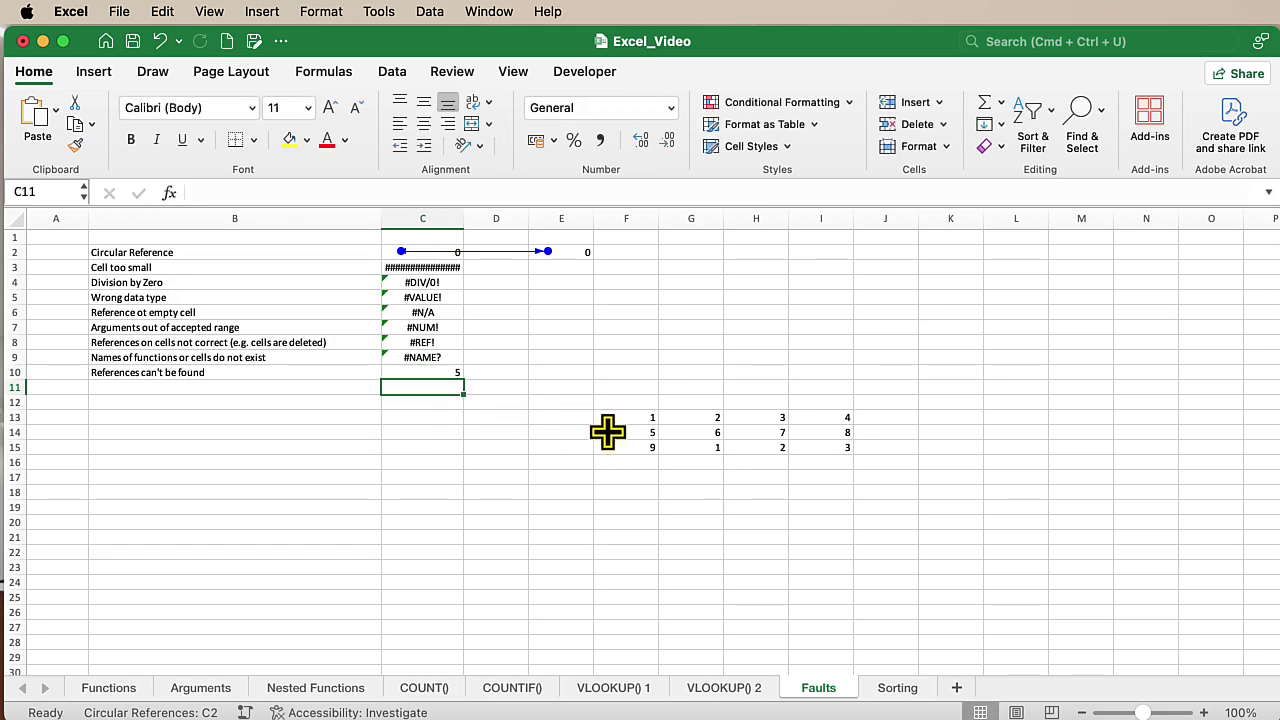
# Change the start of the second range in C10 to G14, so the formula reads =SUM(F13:F15 G14:I14).
pyautogui.click(414, 371)
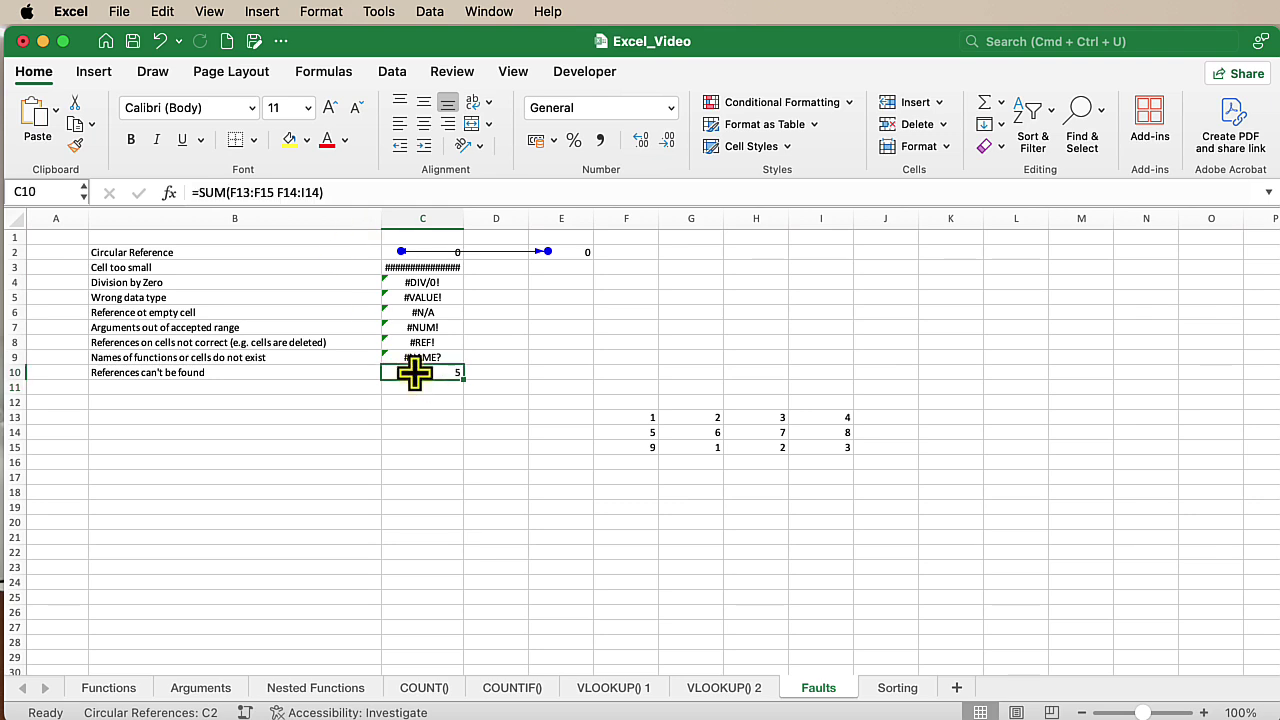
pyautogui.click(257, 192)
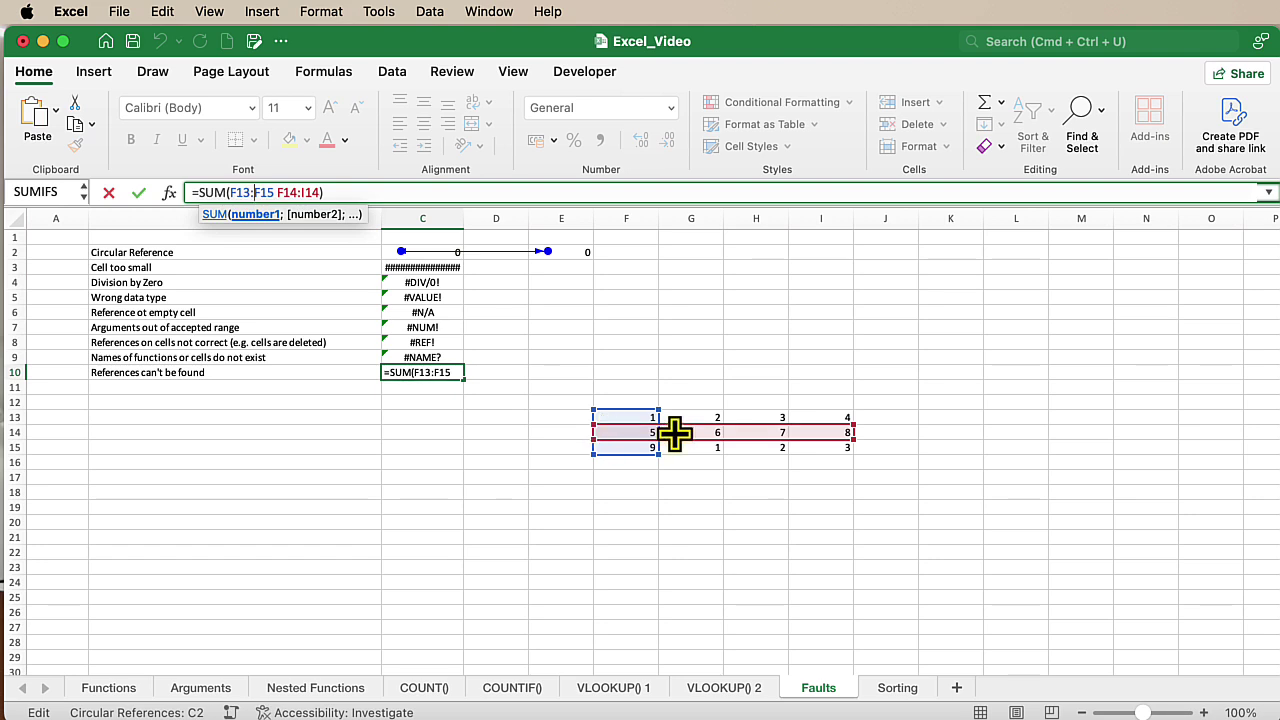
pyautogui.click(292, 192)
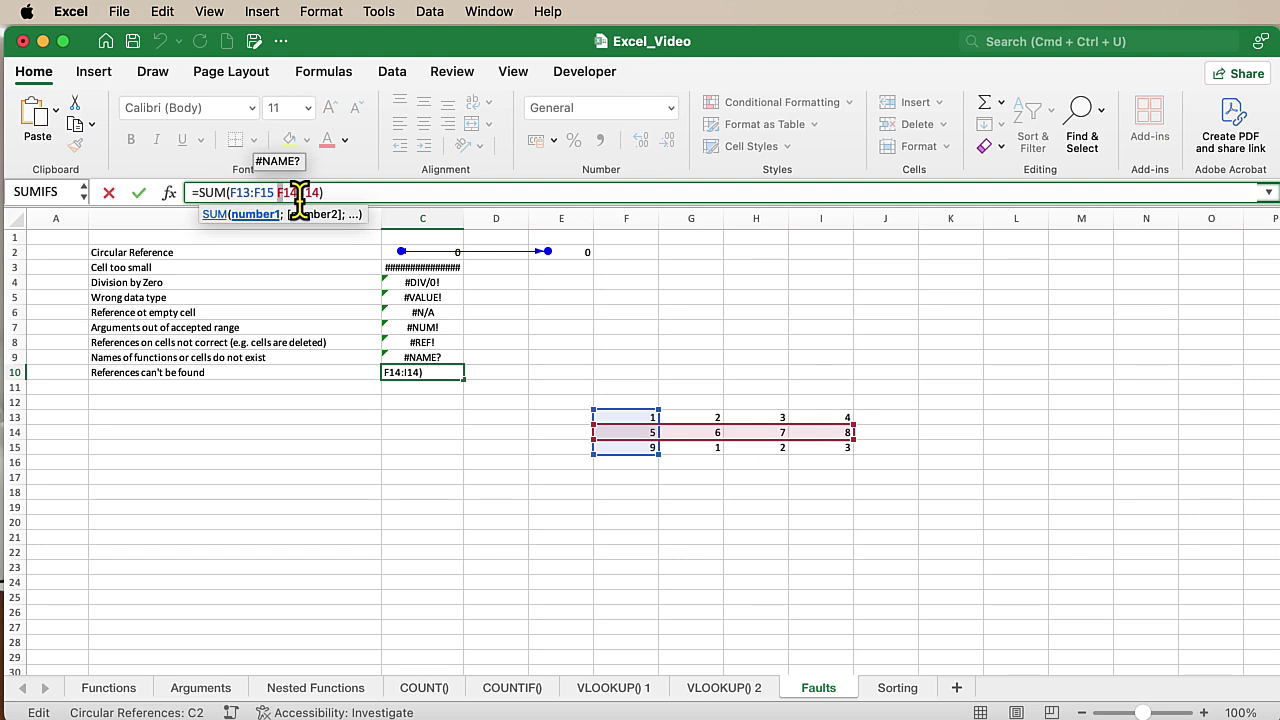
pyautogui.write('G')
pyautogui.press('Return')
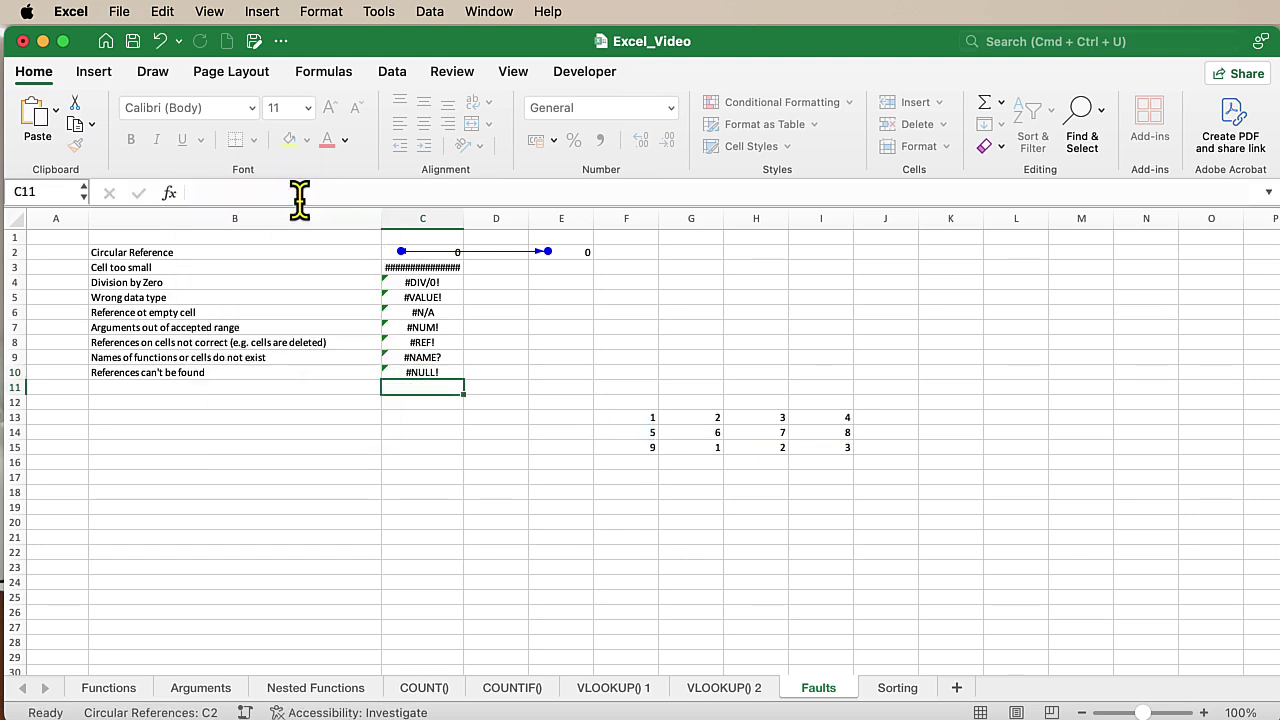
# Examine which cell ranges C10's formula refers to, leaving the formula as it is.
pyautogui.click(418, 372)
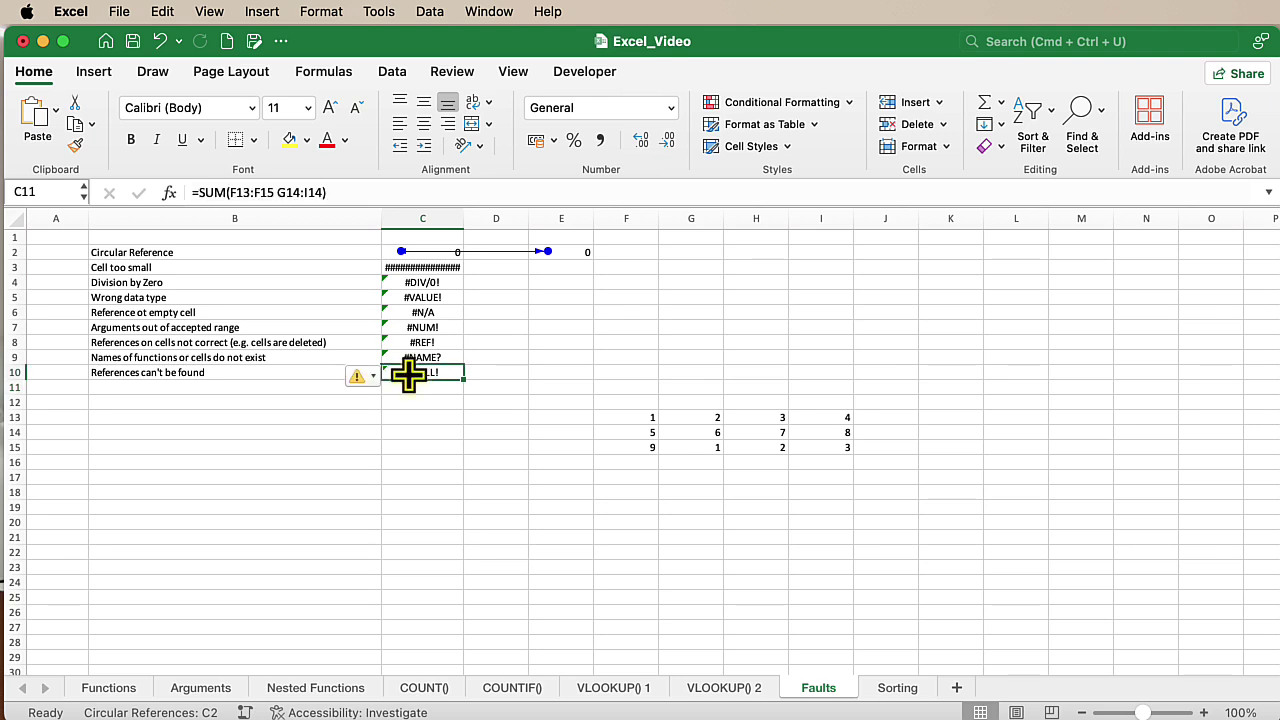
pyautogui.click(276, 192)
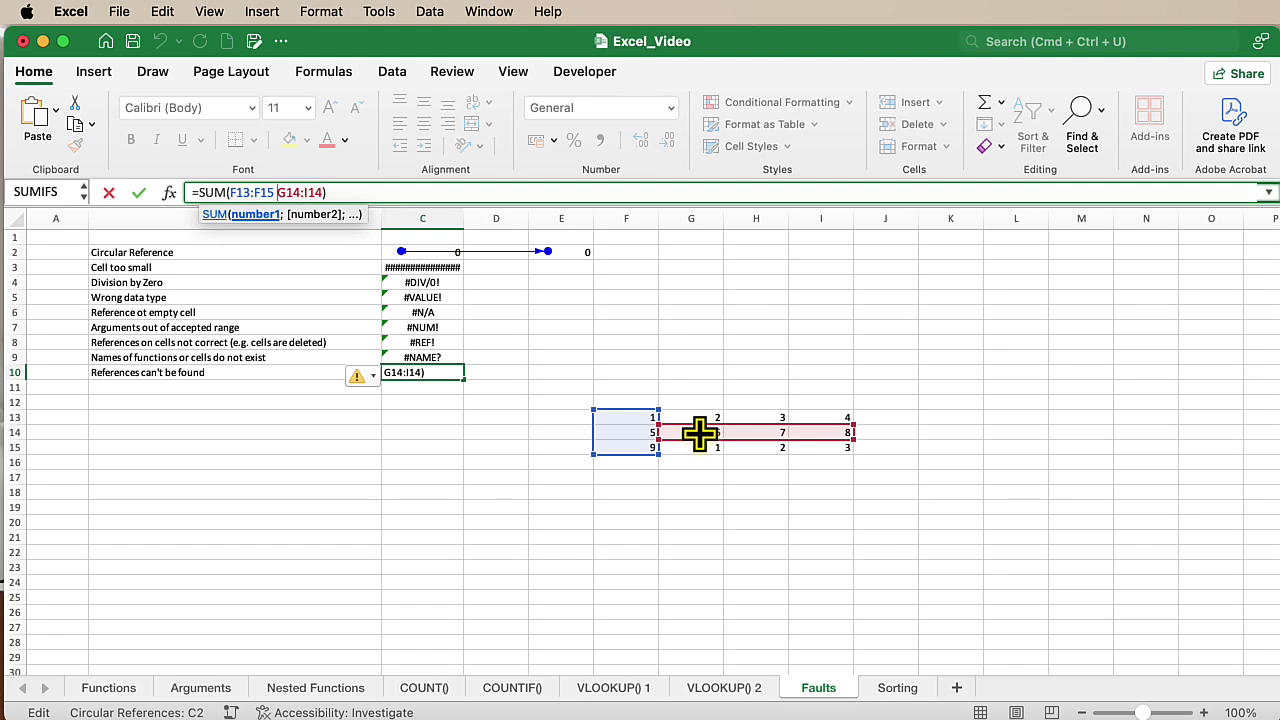
pyautogui.press('Return')
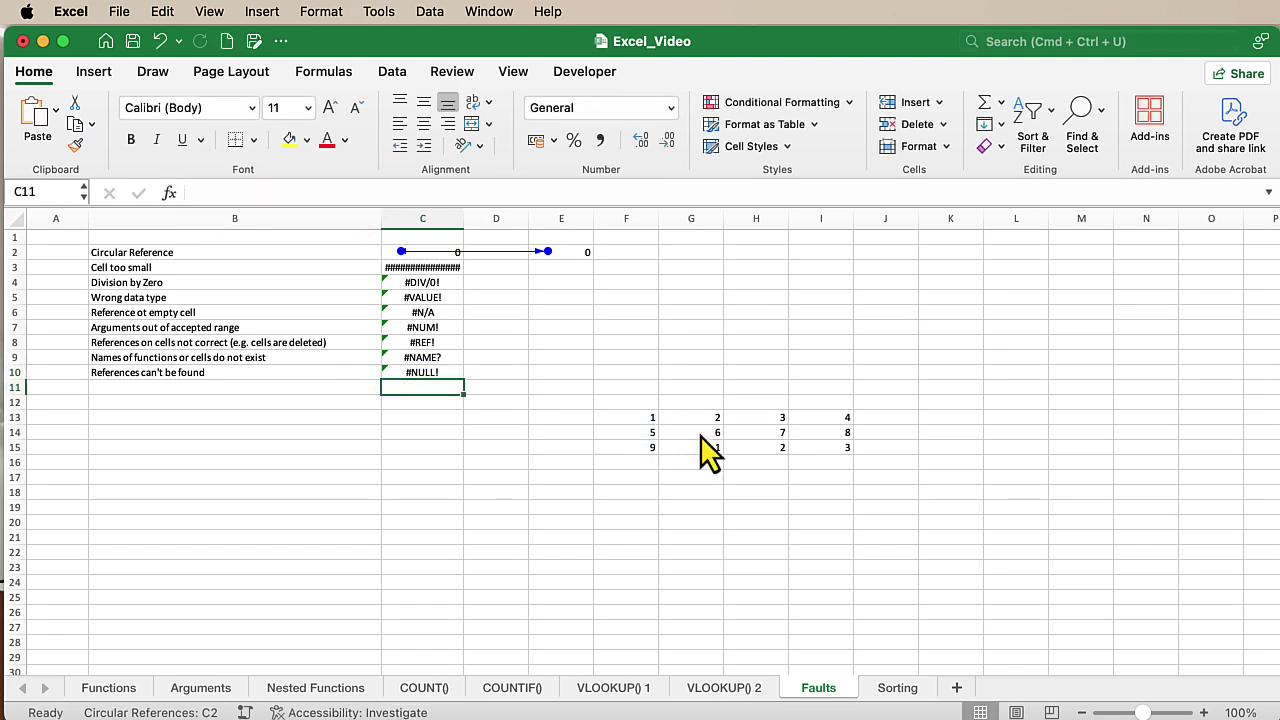